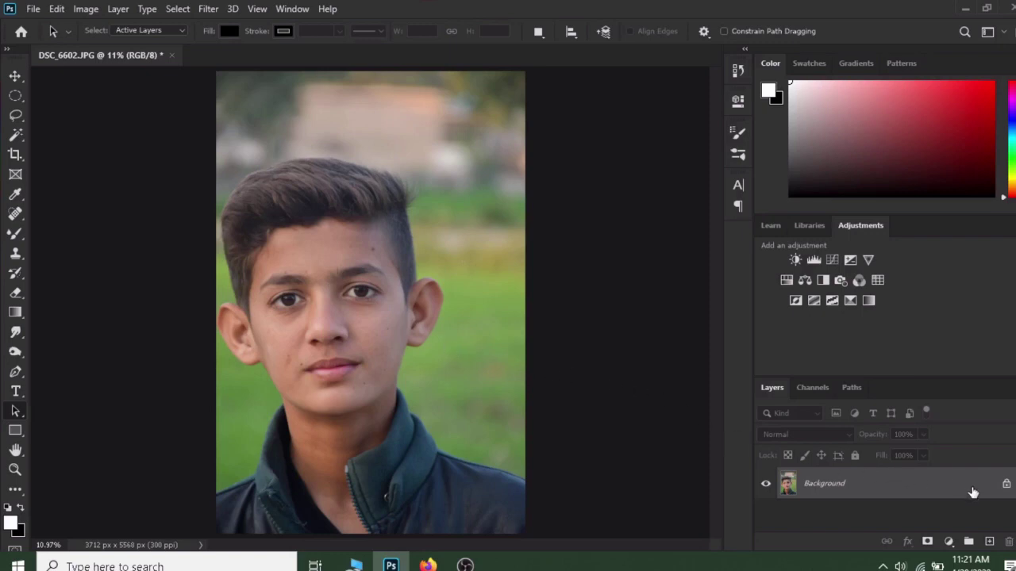
Duplicate the Background layer and set the Mixer Brush to Flow 68% and Wet 22%.
left_click_drag(973, 492, 987, 541)
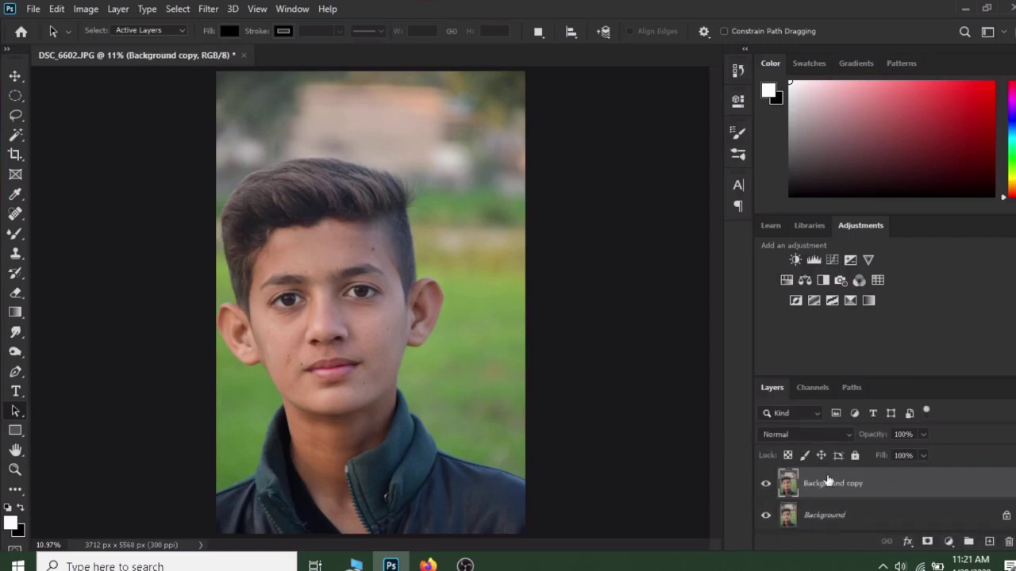
left_click(11, 236)
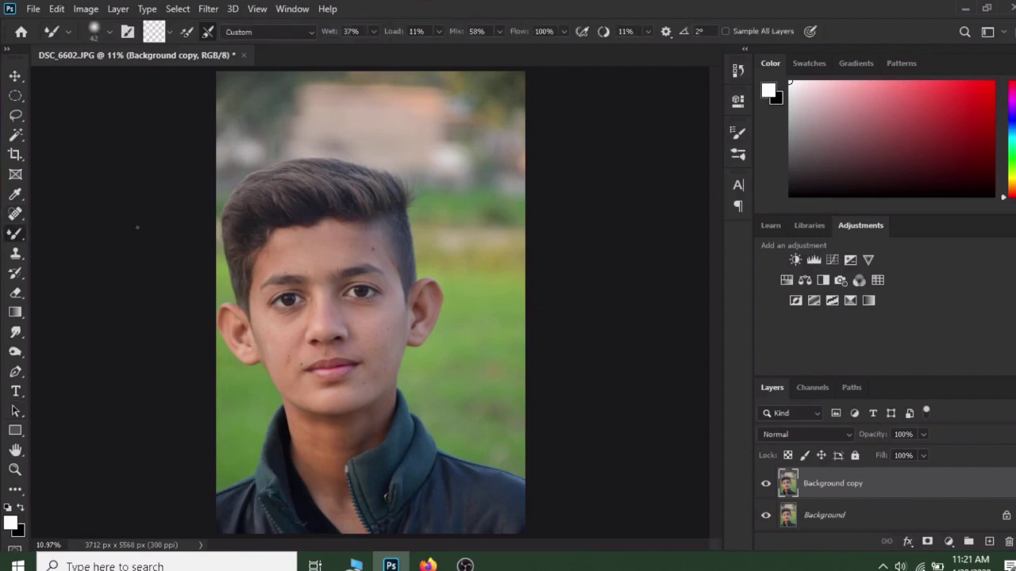
left_click(563, 31)
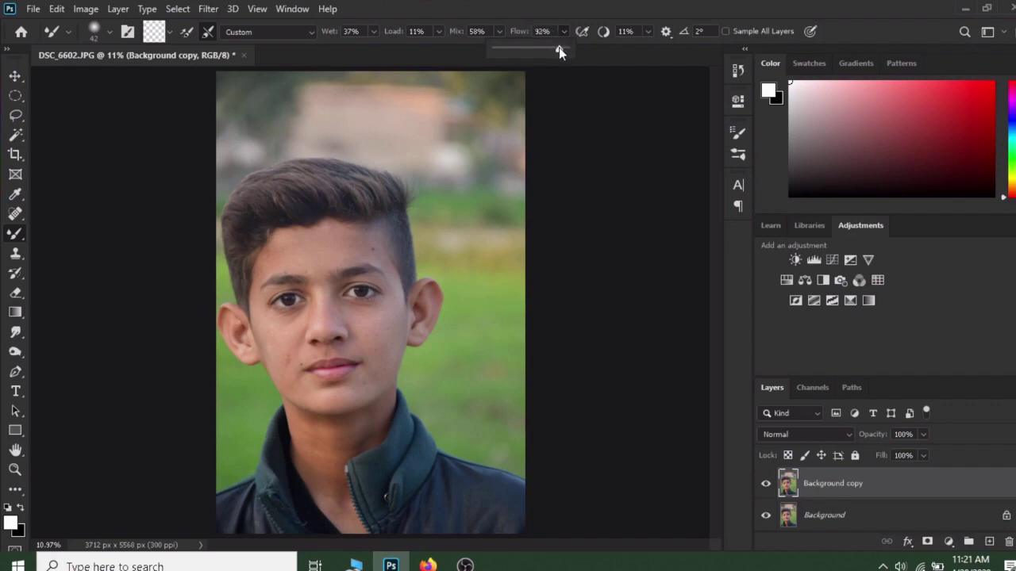
left_click_drag(559, 48, 547, 49)
left_click(439, 31)
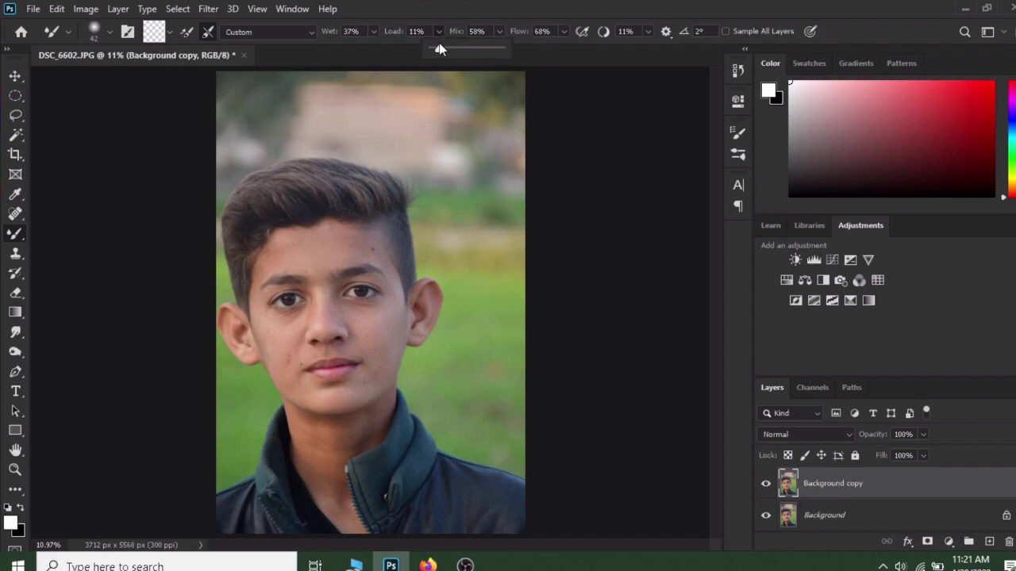
left_click(373, 31)
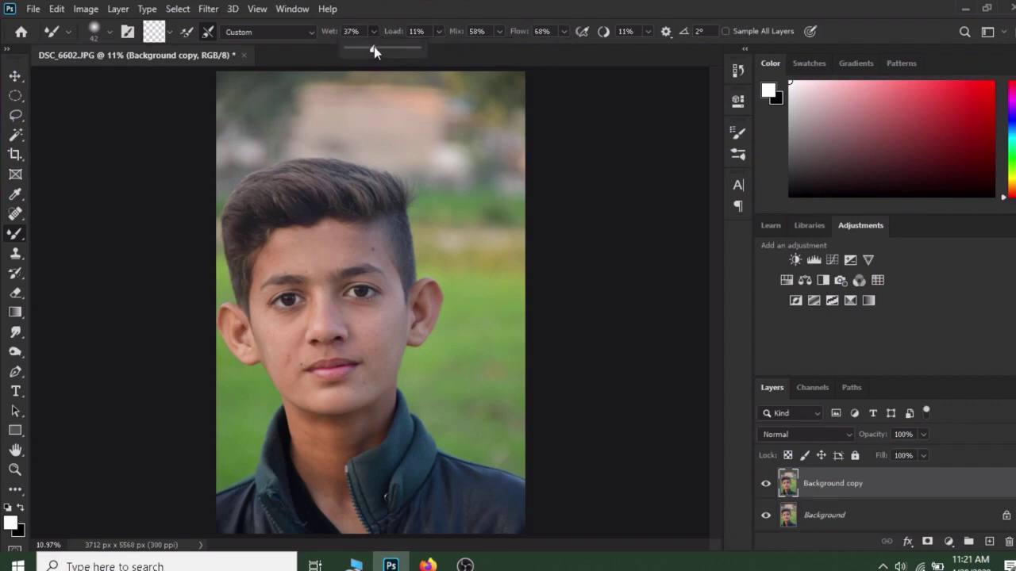
left_click_drag(371, 49, 363, 50)
Zoom in on the face and blend the forehead skin with a 291 px mixer brush.
key("z")
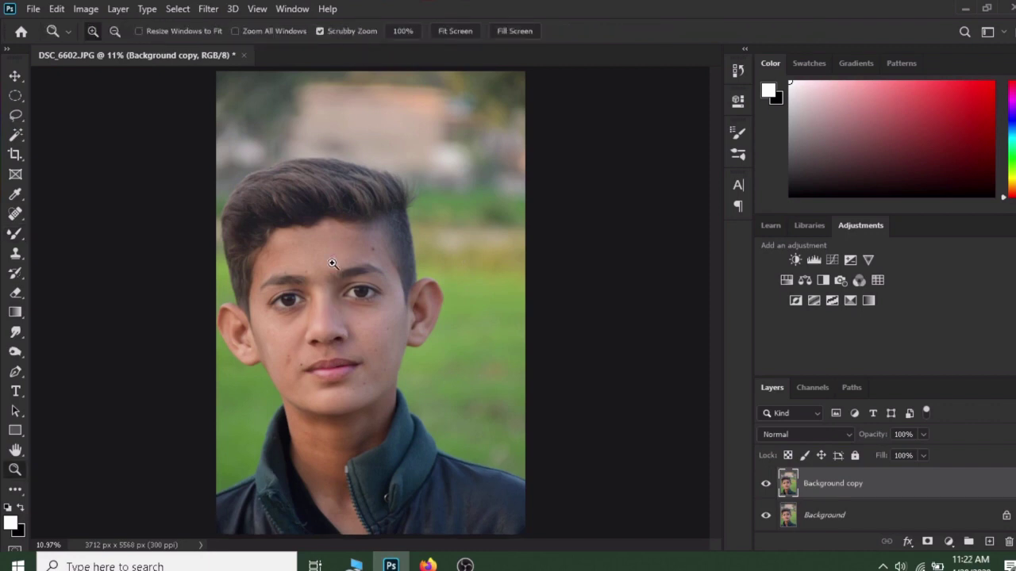
left_click(333, 263)
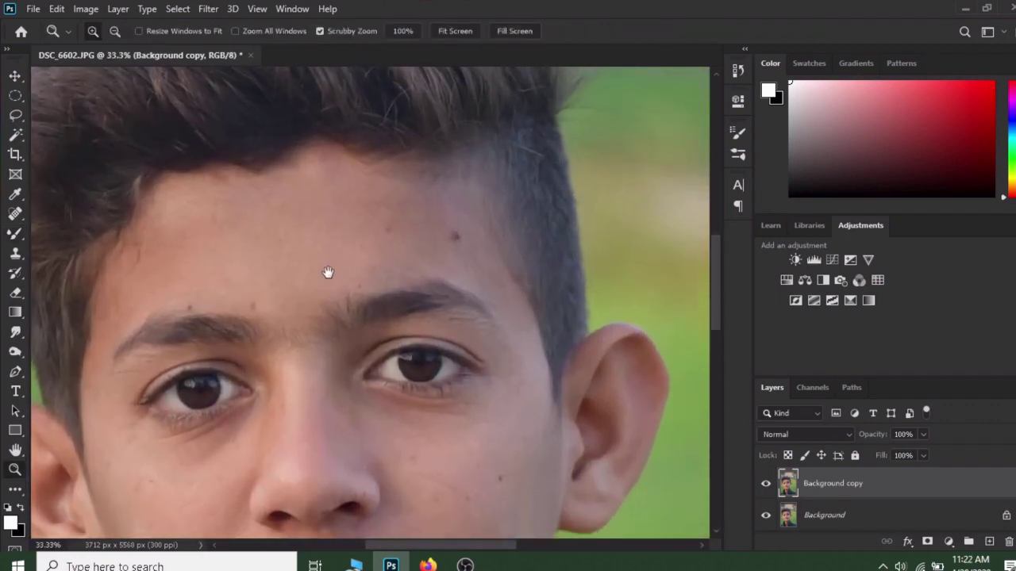
scroll(331, 306, "down", 1)
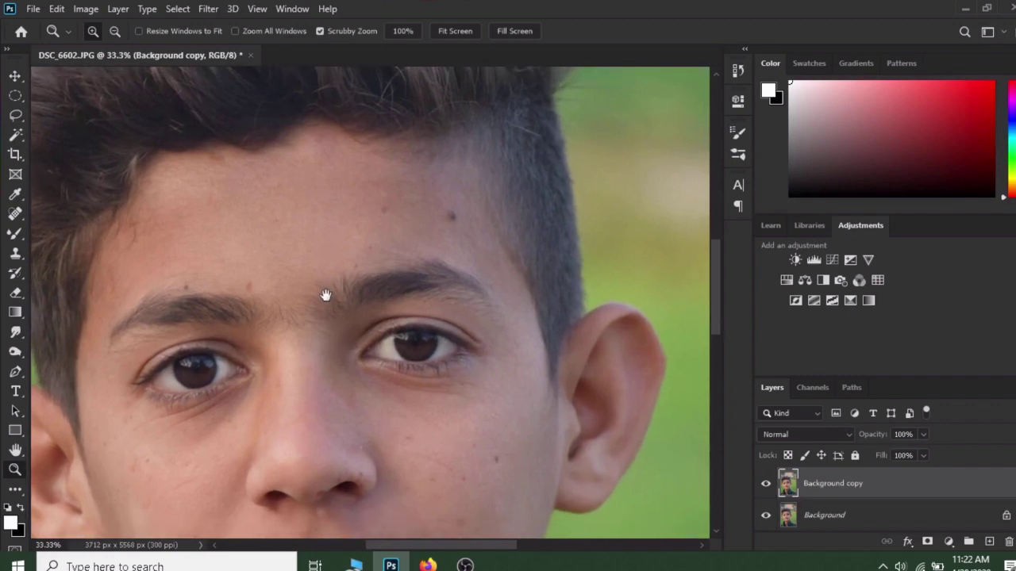
key("b")
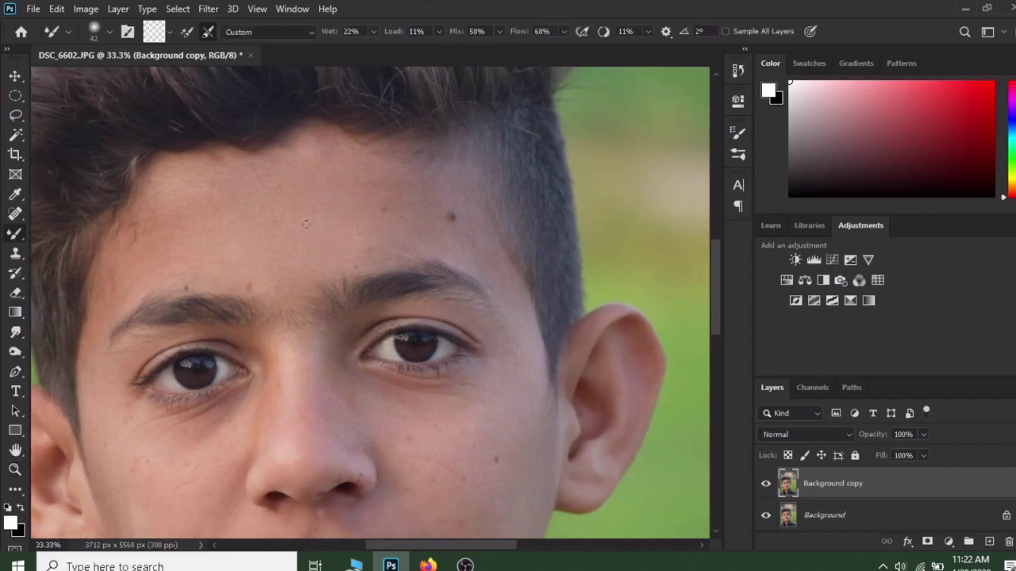
right_click(309, 224)
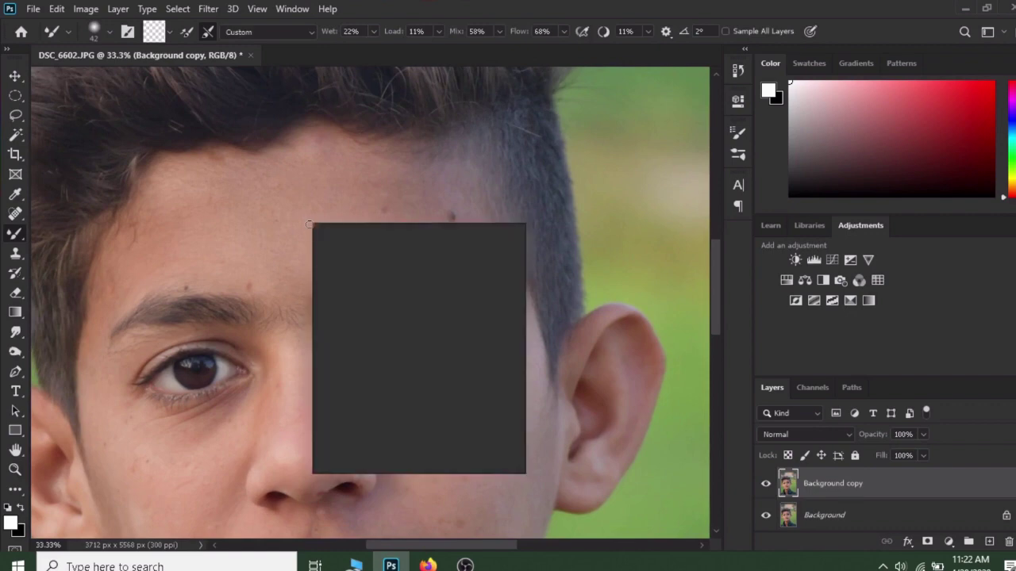
left_click_drag(415, 264, 471, 263)
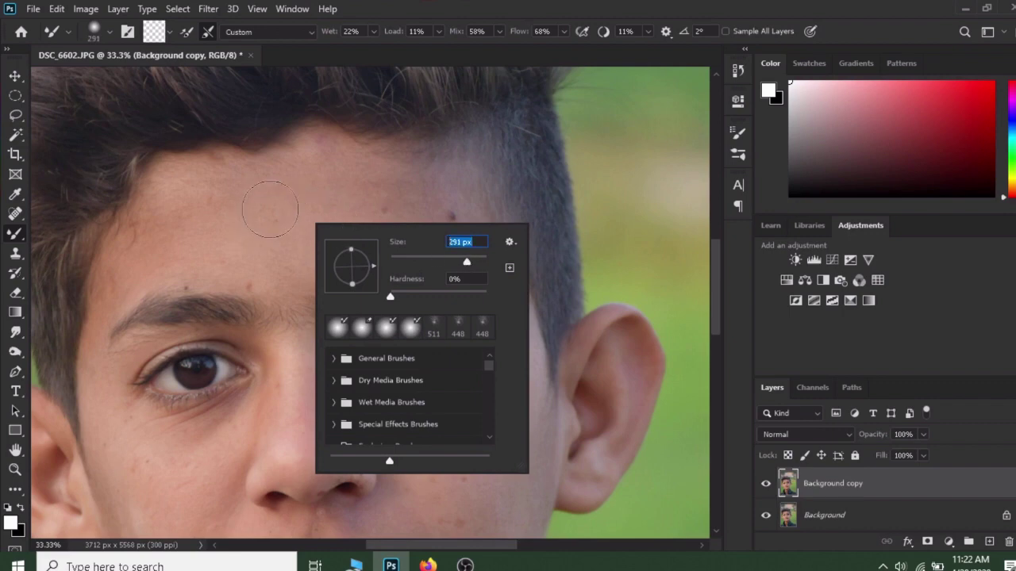
key("Return")
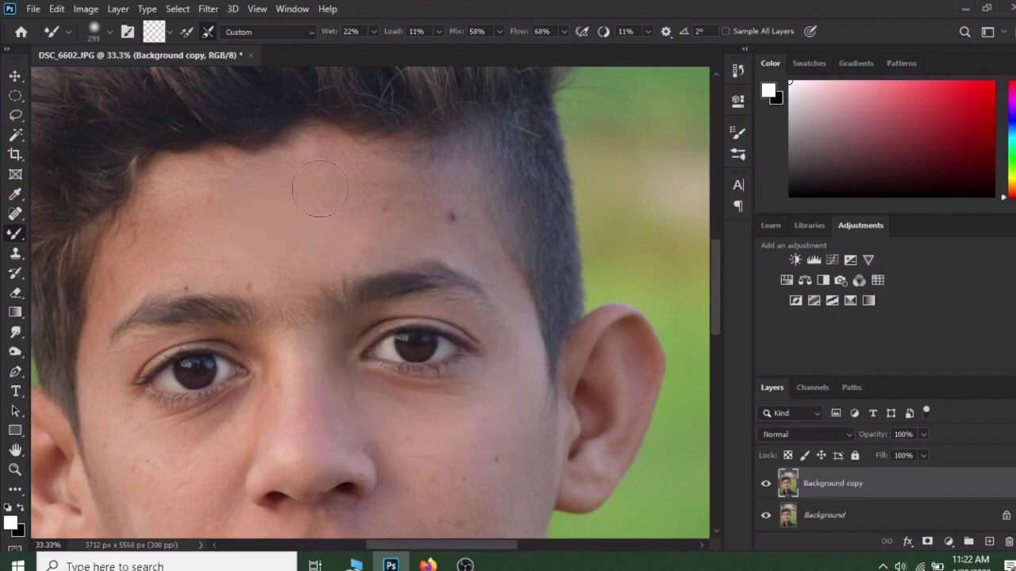
mouse_move(284, 201)
left_mouse_down()
mouse_move(259, 190)
mouse_move(195, 205)
mouse_move(211, 233)
mouse_move(384, 235)
mouse_move(353, 224)
mouse_move(361, 198)
mouse_move(317, 191)
mouse_move(326, 156)
mouse_move(287, 180)
mouse_move(191, 197)
mouse_move(175, 207)
mouse_move(161, 261)
mouse_move(138, 259)
mouse_move(153, 220)
mouse_move(140, 245)
mouse_move(272, 231)
mouse_move(271, 258)
mouse_move(179, 264)
mouse_move(281, 261)
mouse_move(262, 270)
mouse_move(345, 242)
mouse_move(362, 244)
mouse_move(344, 253)
mouse_move(446, 227)
mouse_move(425, 199)
mouse_move(399, 203)
mouse_move(405, 182)
mouse_move(369, 163)
mouse_move(376, 195)
mouse_move(421, 212)
mouse_move(426, 228)
mouse_move(412, 242)
mouse_move(474, 243)
mouse_move(445, 230)
mouse_move(449, 214)
mouse_move(471, 249)
left_mouse_up()
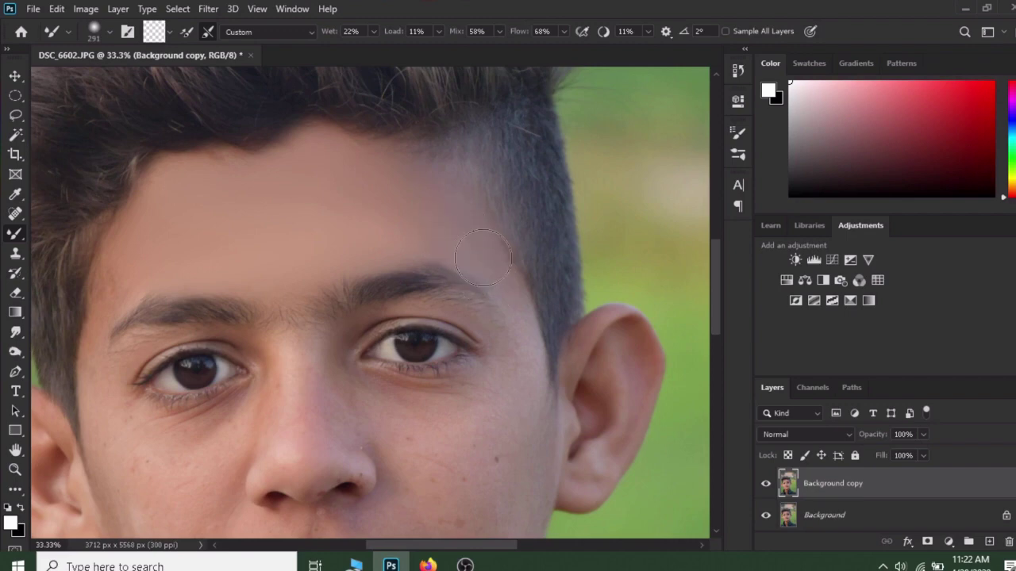
Shrink the mixer brush to 155 px, then to 117 px, for finer blending.
right_click(492, 259)
left_click_drag(624, 292, 596, 283)
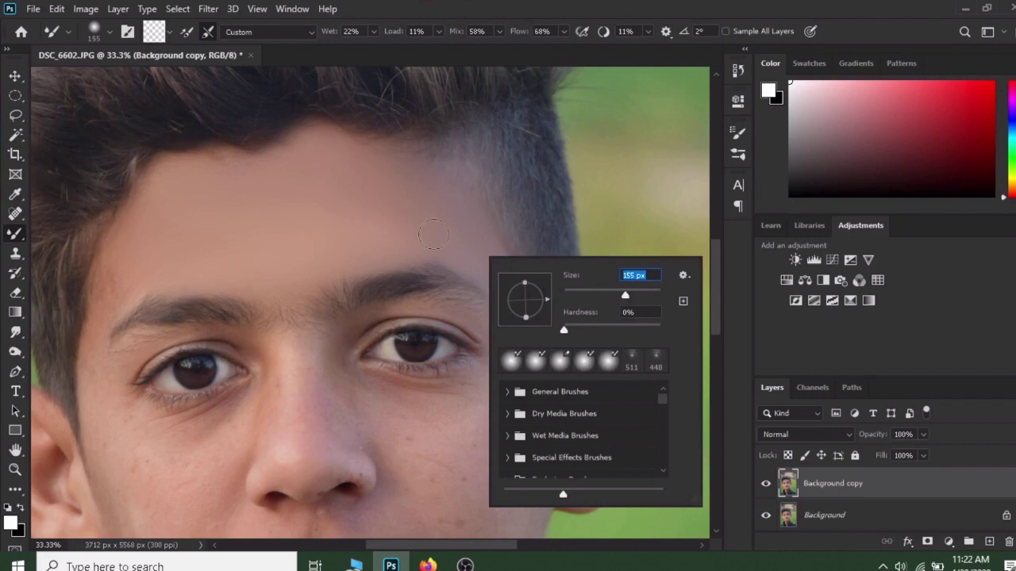
left_click(485, 265)
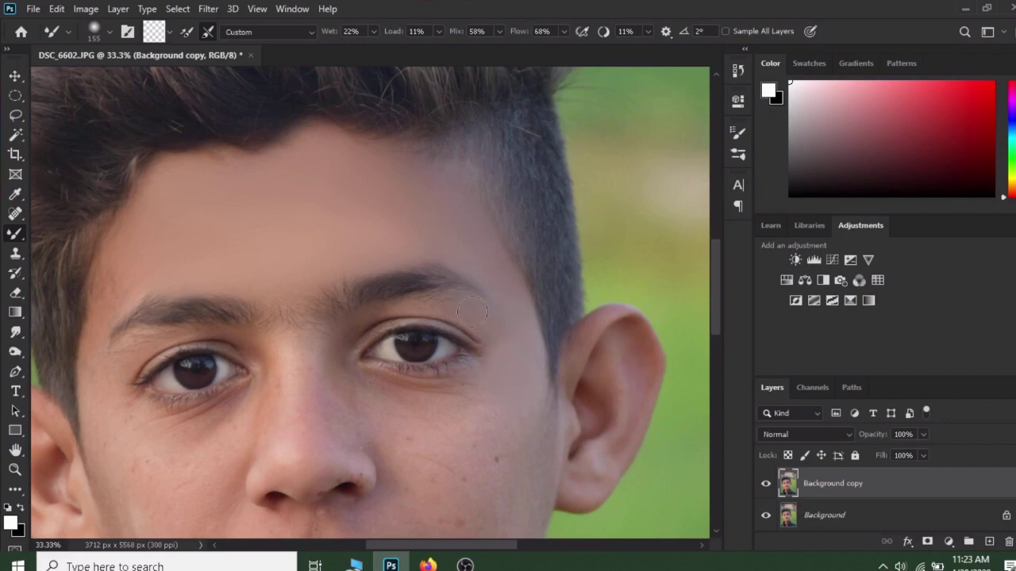
right_click(458, 311)
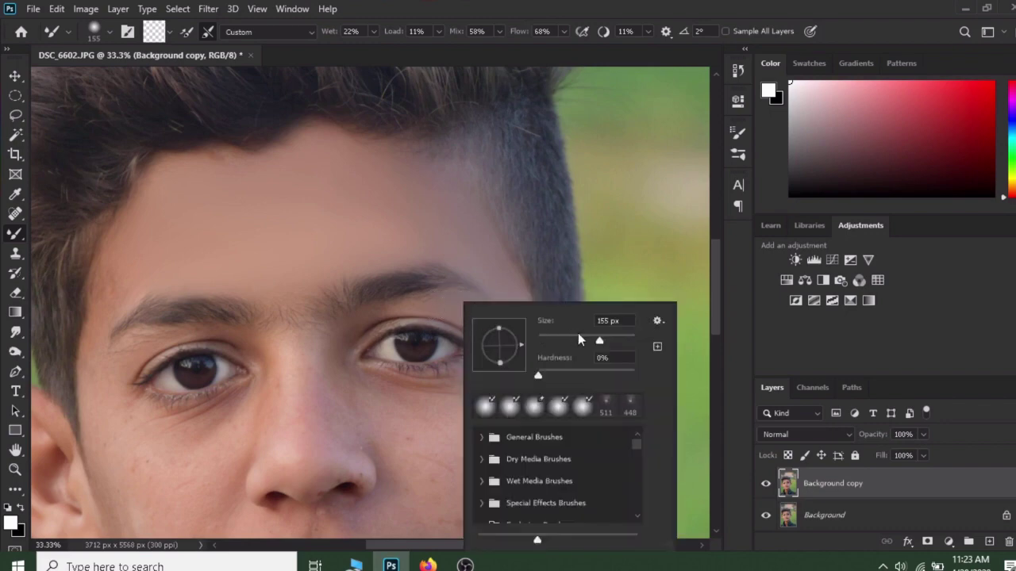
left_click(590, 339)
key("Return")
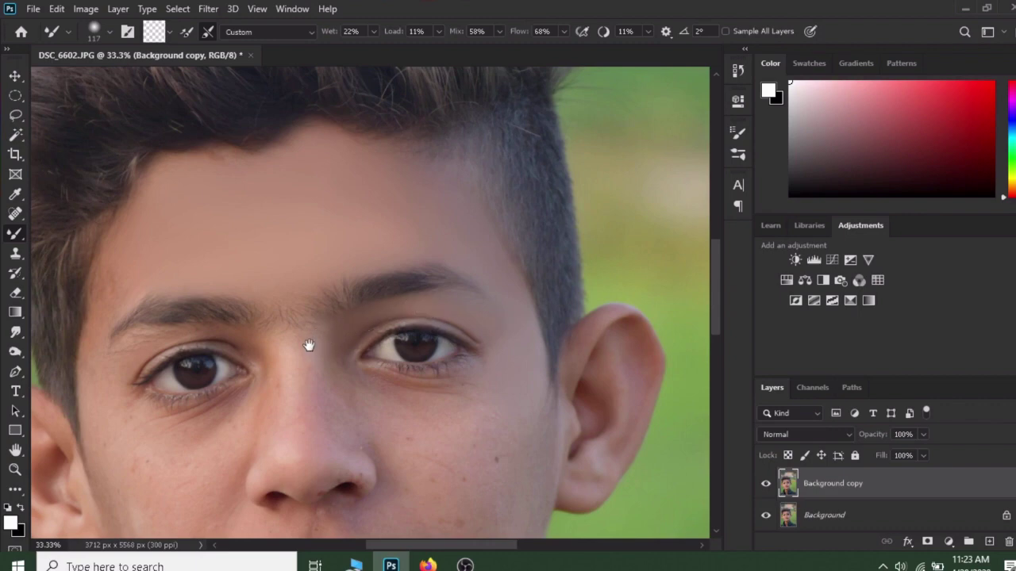
Pan to the lower face and blend cheeks and nose, enlarging the brush to 143 px then 202 px.
mouse_move(309, 345)
left_mouse_down()
mouse_move(373, 318)
mouse_move(368, 302)
left_mouse_up()
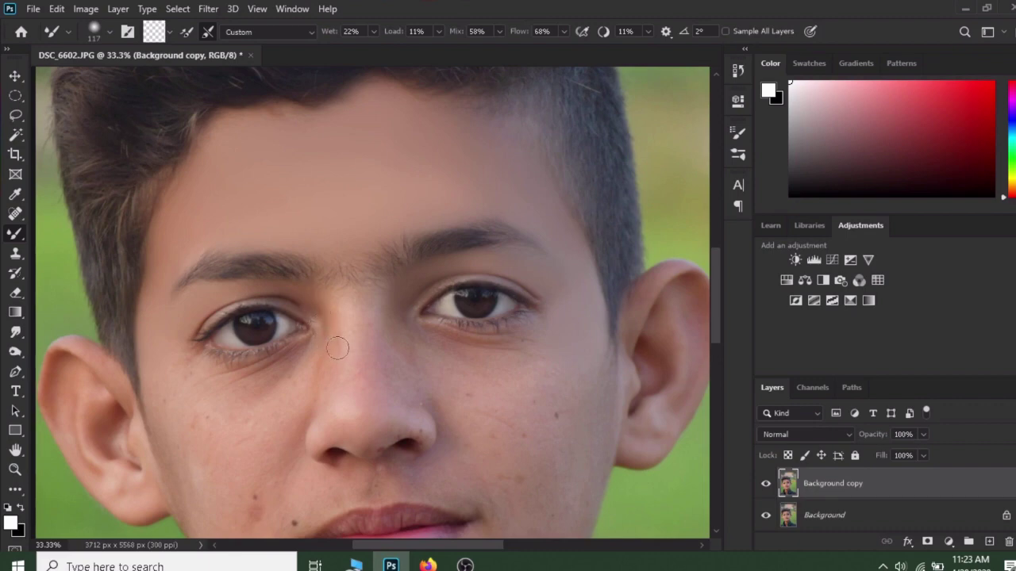
right_click(370, 355)
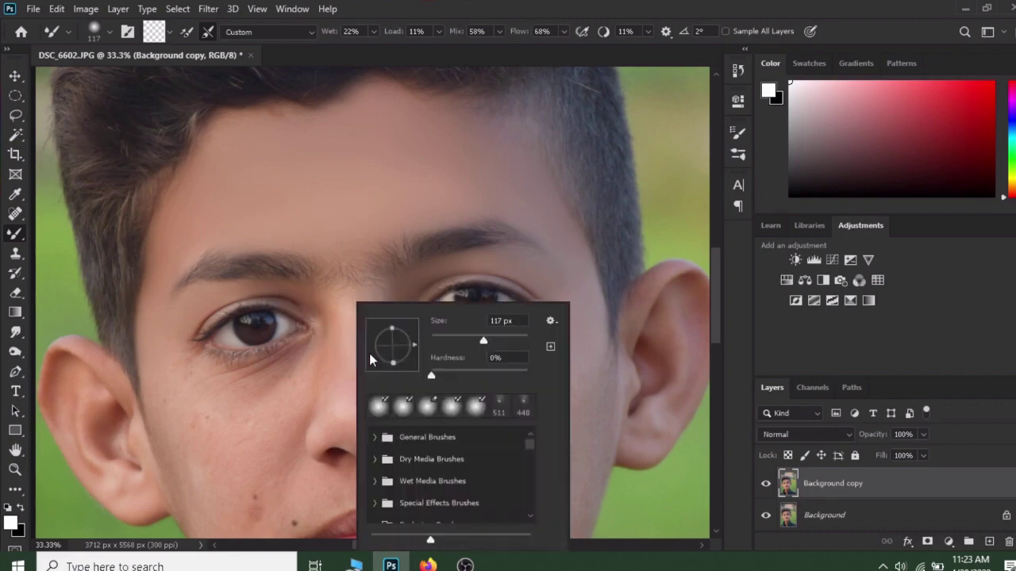
left_click(490, 339)
key("Return")
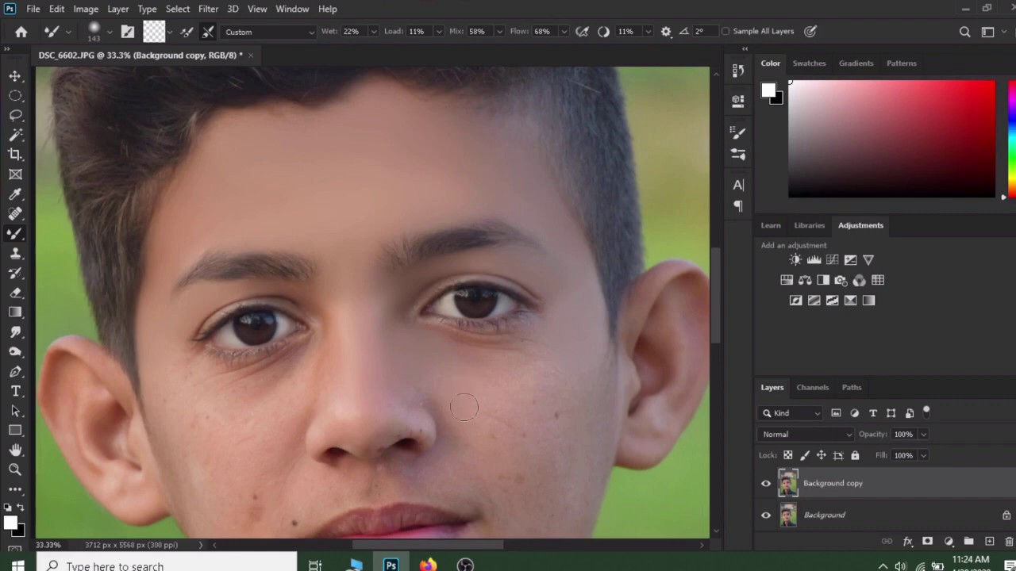
right_click(500, 415)
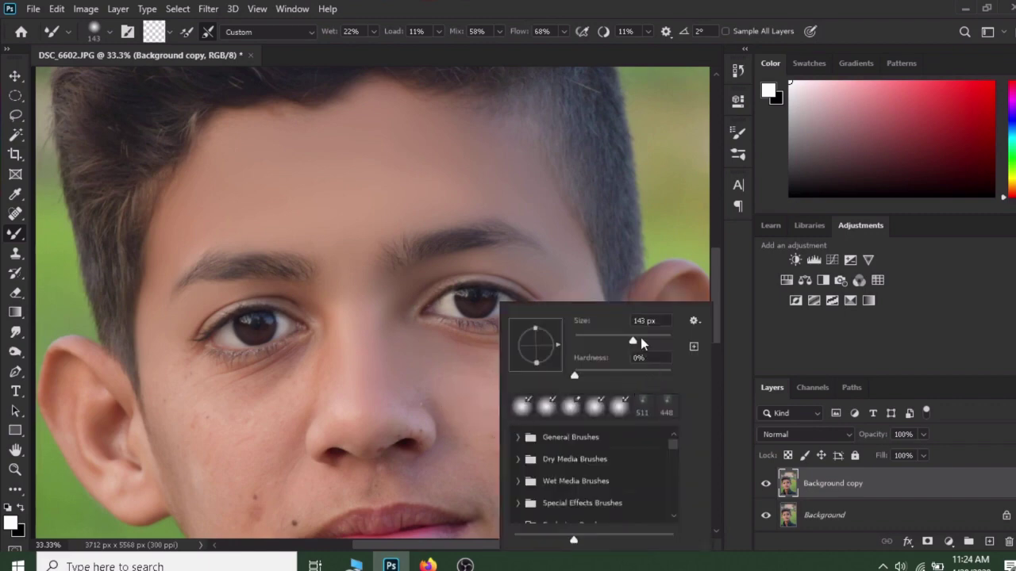
left_click_drag(633, 341, 652, 342)
key("Return")
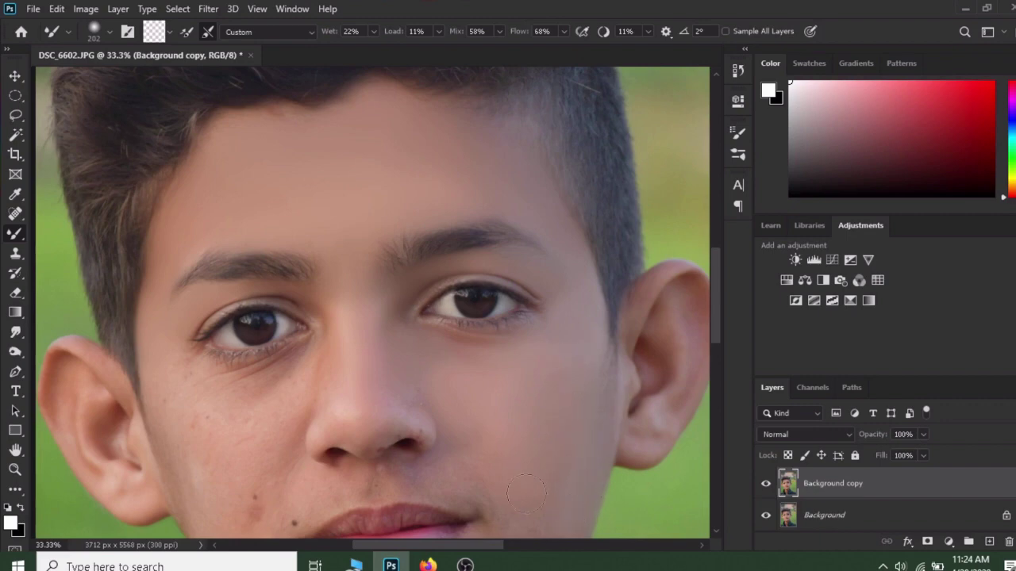
Blend the left cheek and under-eye skin, shrink the brush to 117 px, and scroll toward the chin.
left_click_drag(333, 392, 448, 313)
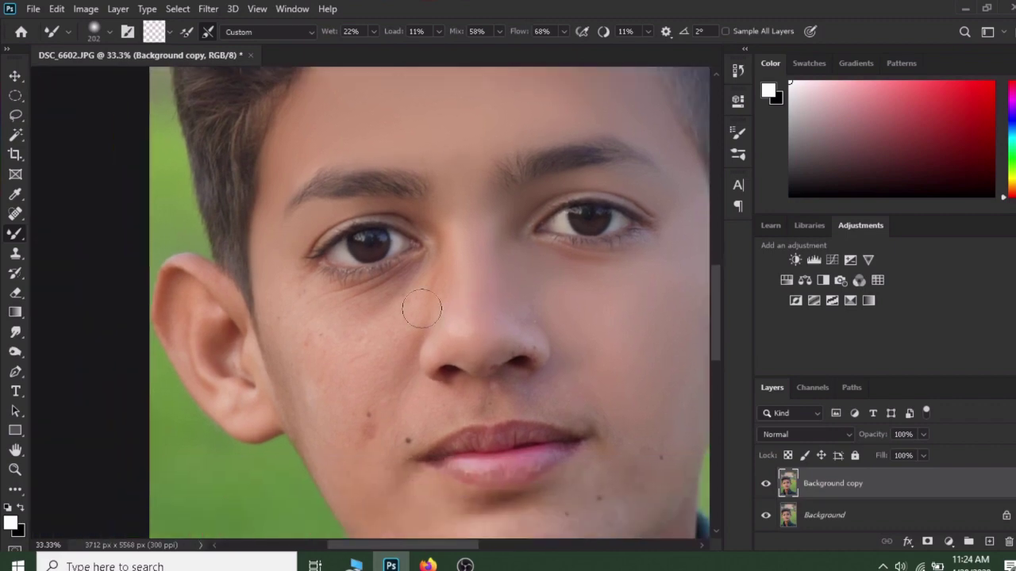
mouse_move(363, 340)
left_mouse_down()
mouse_move(346, 362)
mouse_move(370, 381)
mouse_move(334, 356)
mouse_move(317, 374)
mouse_move(368, 310)
mouse_move(328, 325)
mouse_move(311, 304)
mouse_move(294, 350)
mouse_move(297, 307)
mouse_move(275, 284)
mouse_move(300, 388)
mouse_move(312, 393)
mouse_move(283, 340)
mouse_move(344, 477)
mouse_move(316, 430)
mouse_move(340, 471)
mouse_move(327, 435)
mouse_move(363, 419)
mouse_move(367, 446)
mouse_move(356, 442)
mouse_move(346, 461)
mouse_move(333, 415)
mouse_move(357, 369)
mouse_move(370, 388)
mouse_move(399, 338)
mouse_move(393, 426)
mouse_move(400, 396)
left_mouse_up()
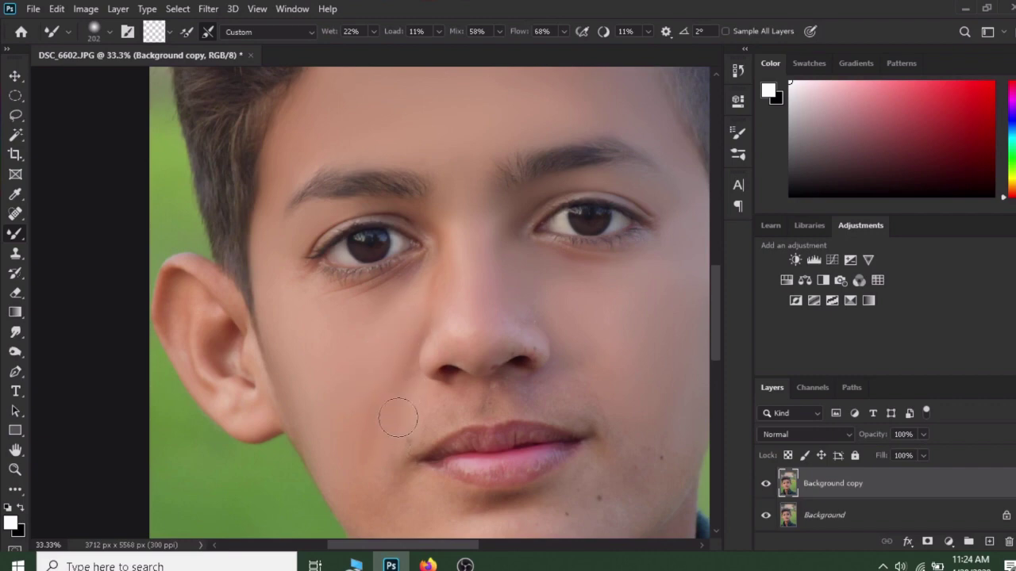
mouse_move(352, 310)
left_mouse_down()
mouse_move(340, 288)
mouse_move(329, 294)
mouse_move(377, 298)
mouse_move(370, 313)
mouse_move(397, 276)
left_mouse_up()
right_click(382, 283)
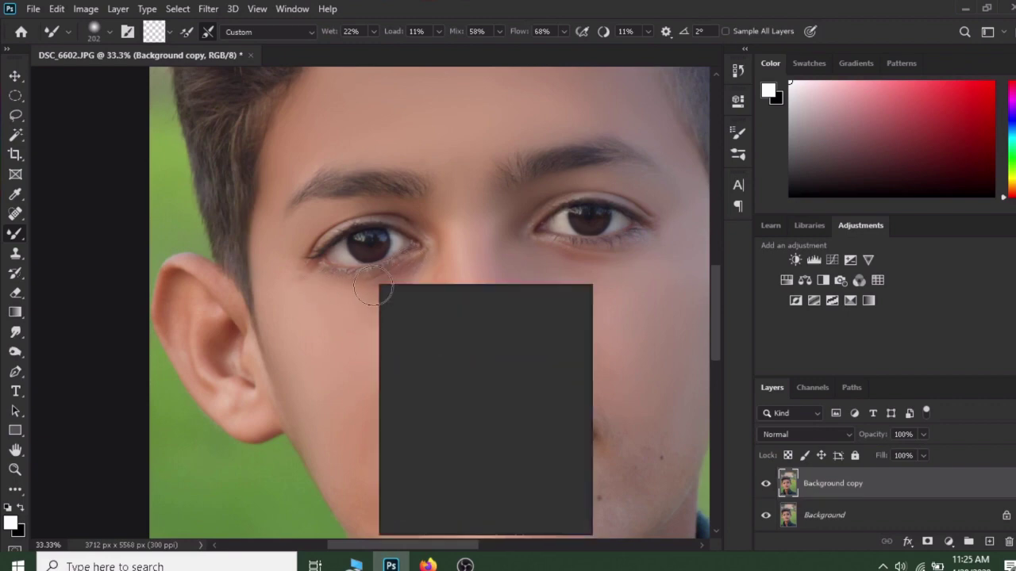
left_click_drag(524, 323, 506, 323)
key("Return")
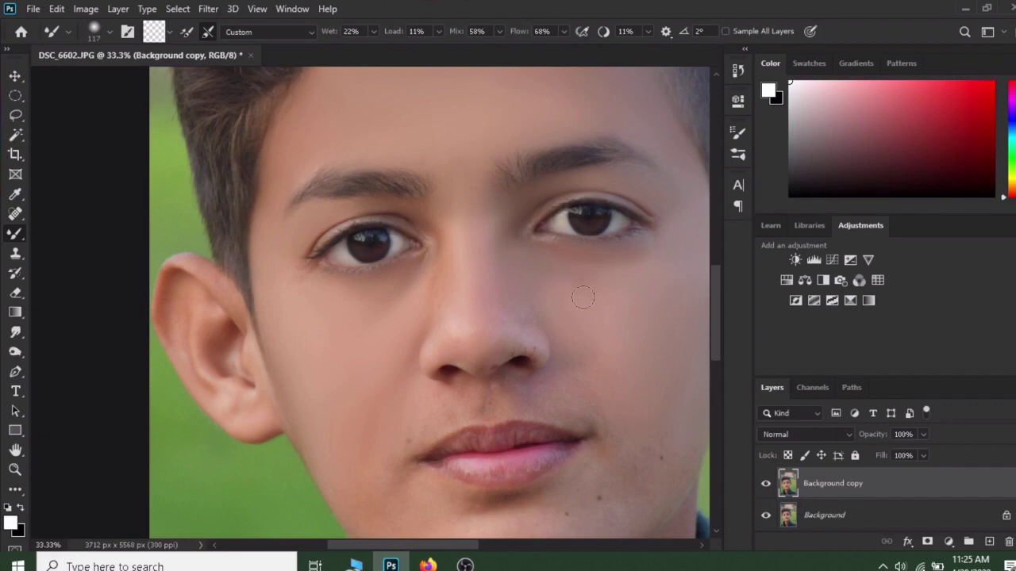
scroll(500, 352, "down", 1)
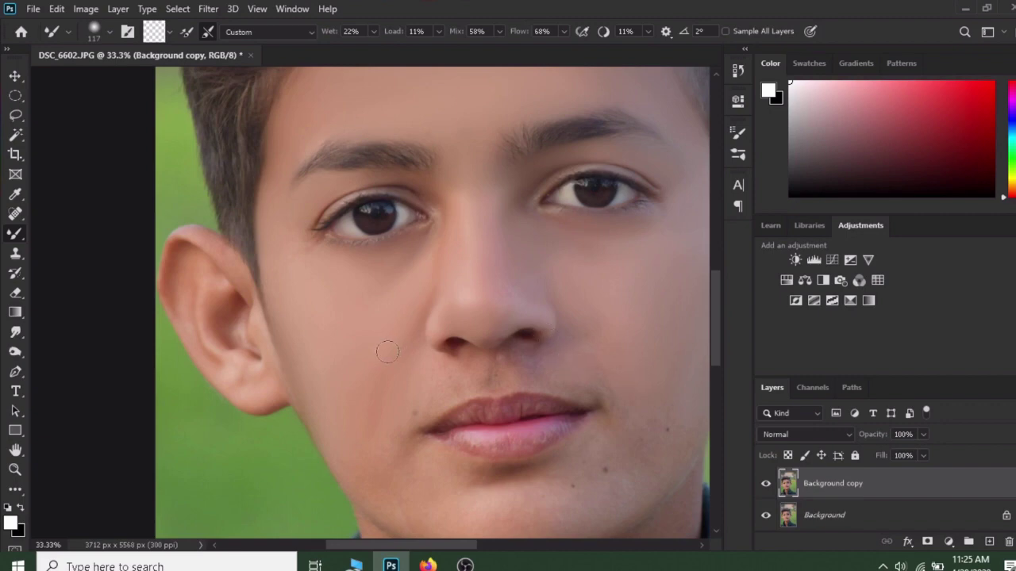
scroll(370, 286, "down", 2)
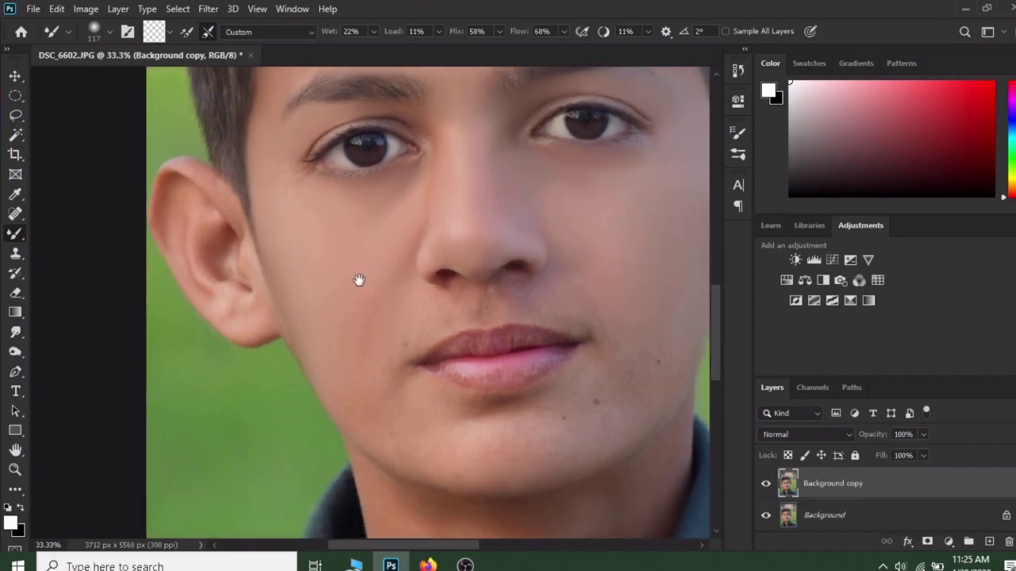
Enlarge the mixer brush to 196 px and smooth the chin skin.
right_click(377, 326)
left_click_drag(508, 340, 529, 340)
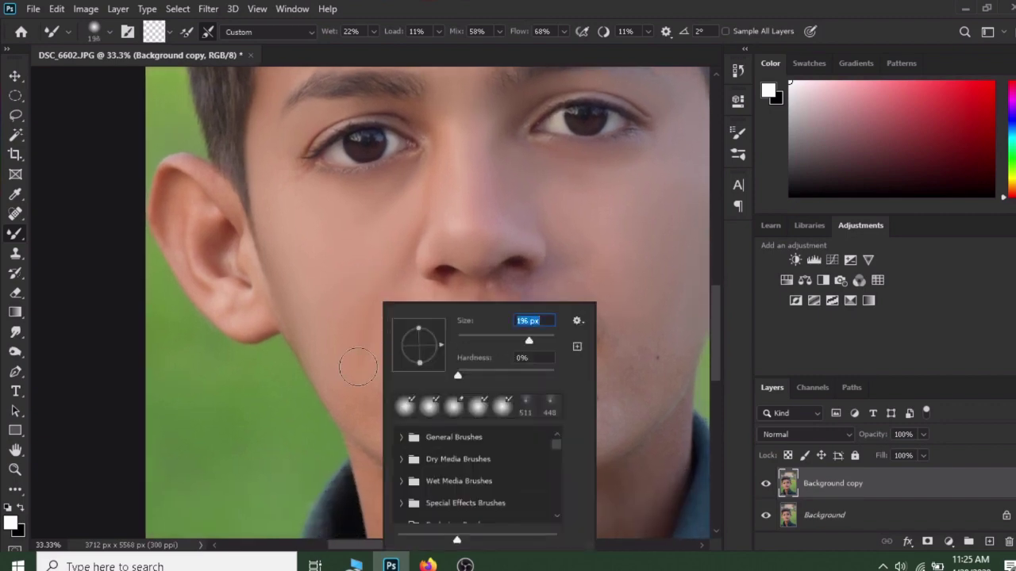
key("Return")
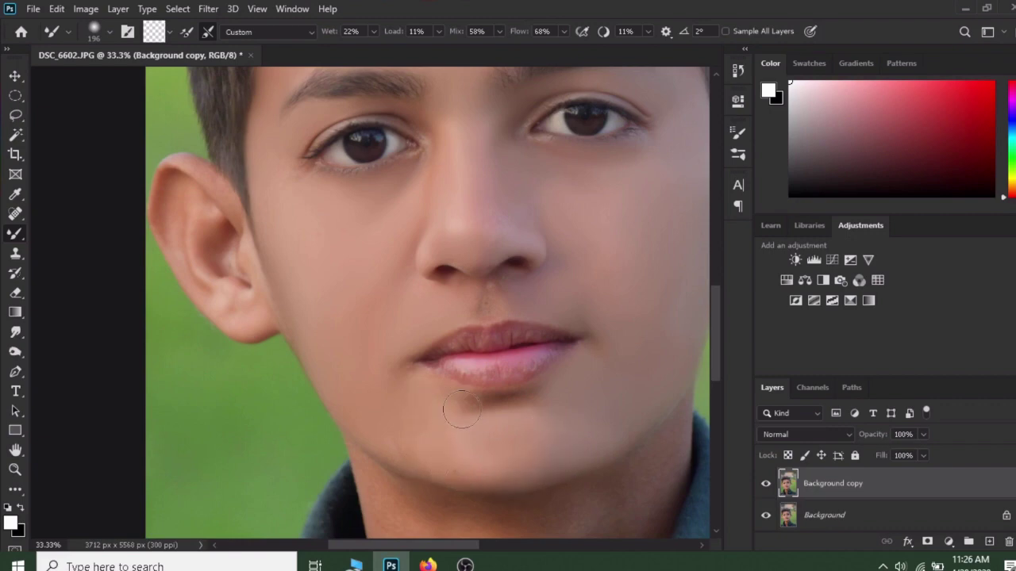
right_click(498, 405)
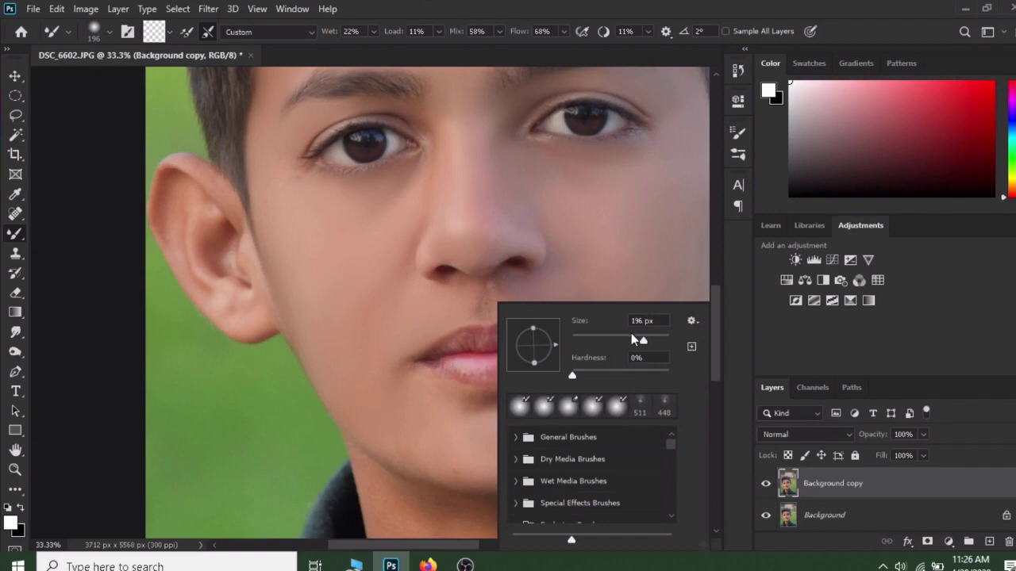
left_click(479, 407)
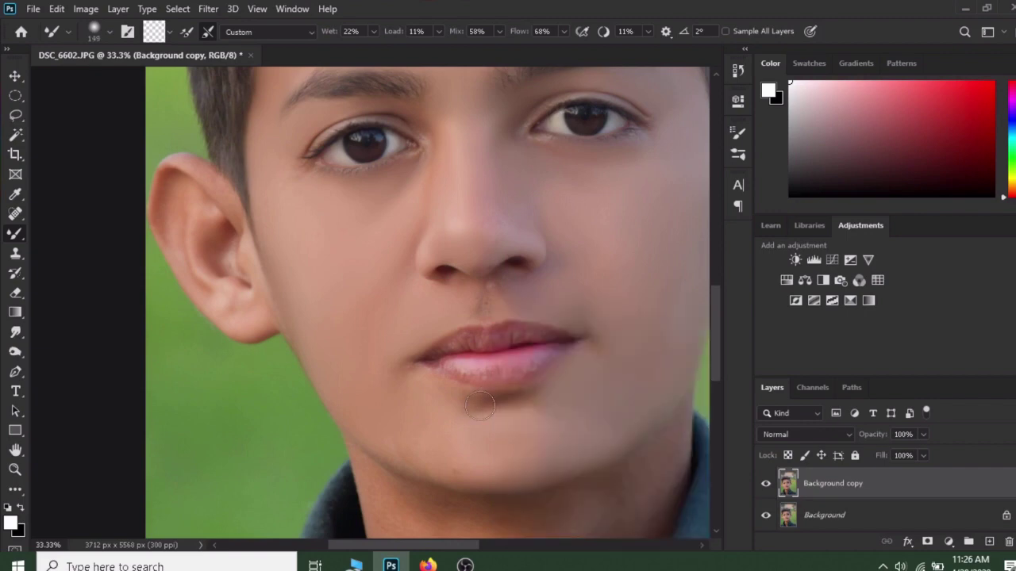
left_click_drag(480, 405, 519, 390)
Blend above the upper lip, then smooth the lip corner with a 102 px brush.
left_click_drag(552, 329, 489, 312)
right_click(481, 309)
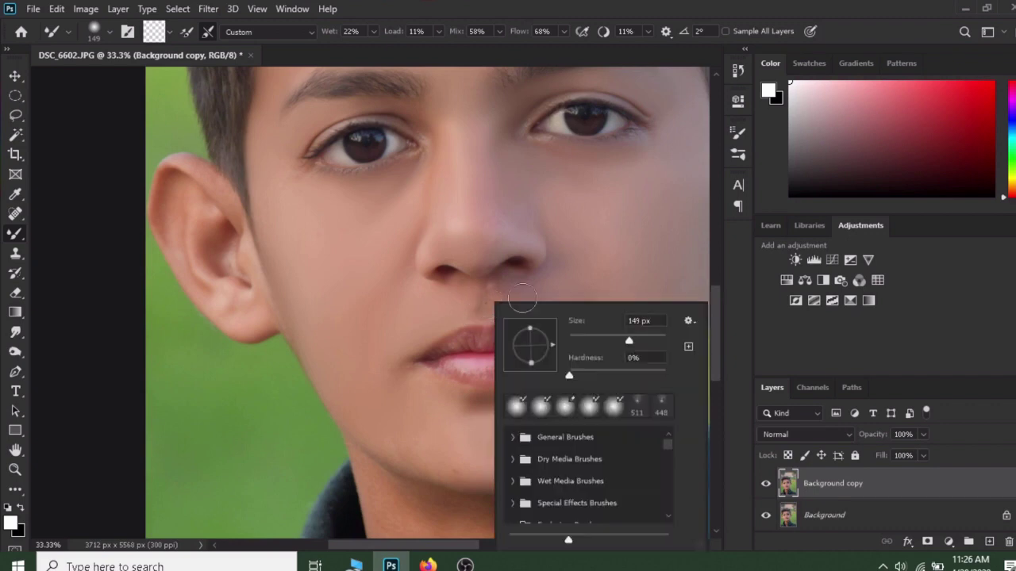
left_click_drag(620, 337, 615, 337)
key("Return")
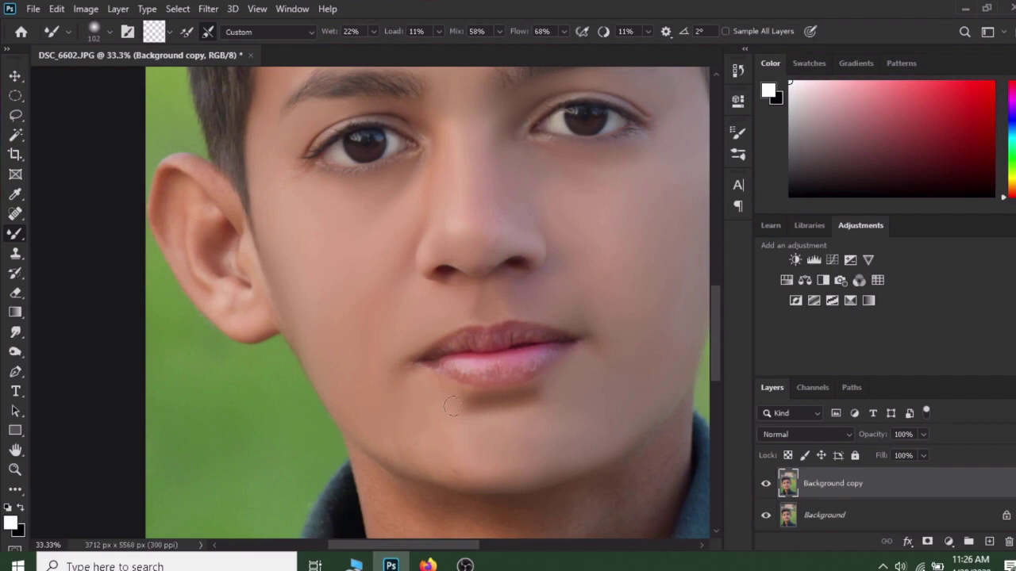
left_click_drag(421, 375, 425, 373)
left_click_drag(409, 359, 365, 282)
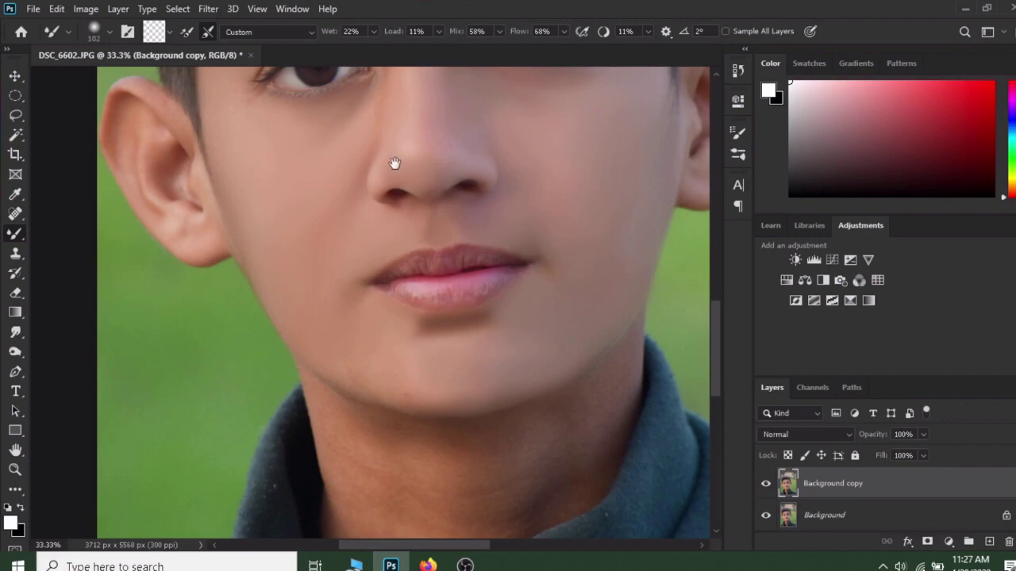
Pan the view to show the eye and whole ear, then switch to the Crop tool.
left_click_drag(394, 163, 555, 253)
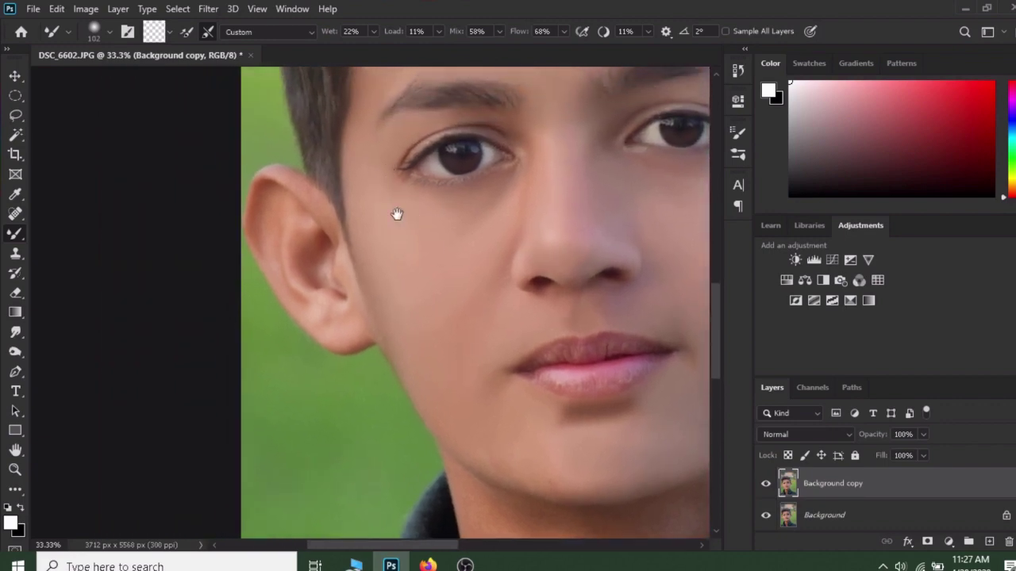
left_click_drag(397, 215, 463, 218)
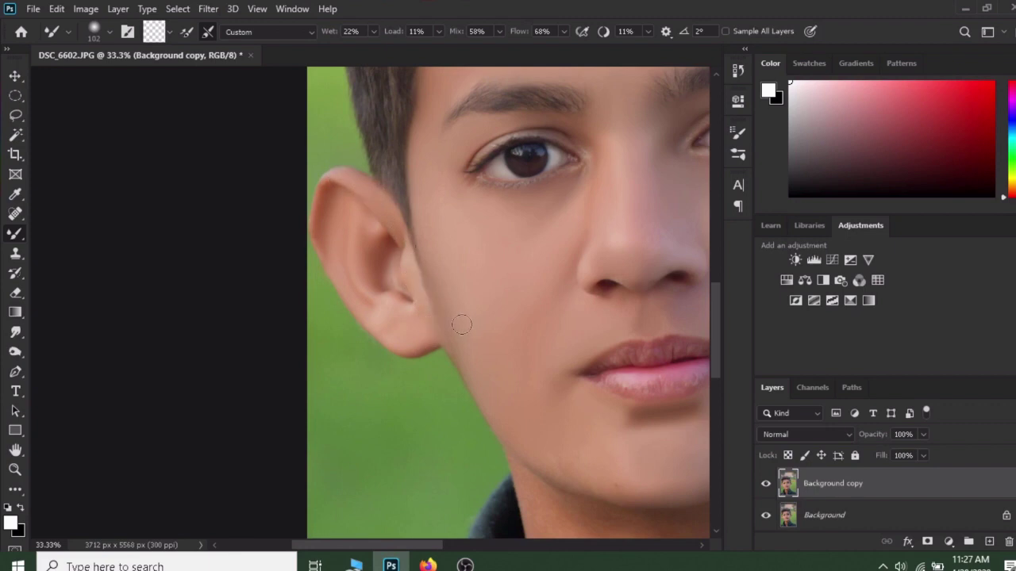
key("c")
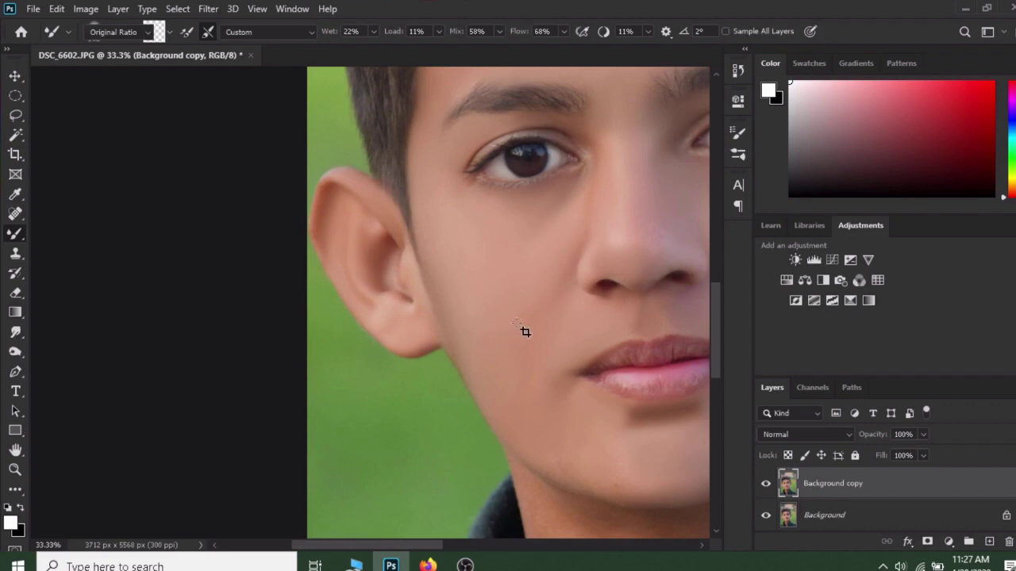
left_click_drag(512, 318, 531, 327)
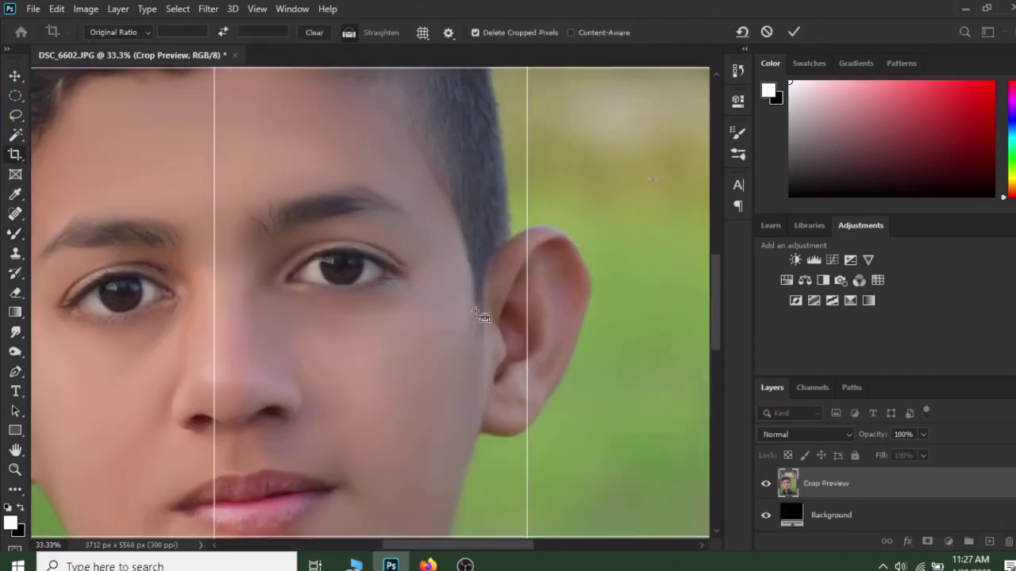
left_click_drag(475, 313, 525, 312)
left_click(973, 487)
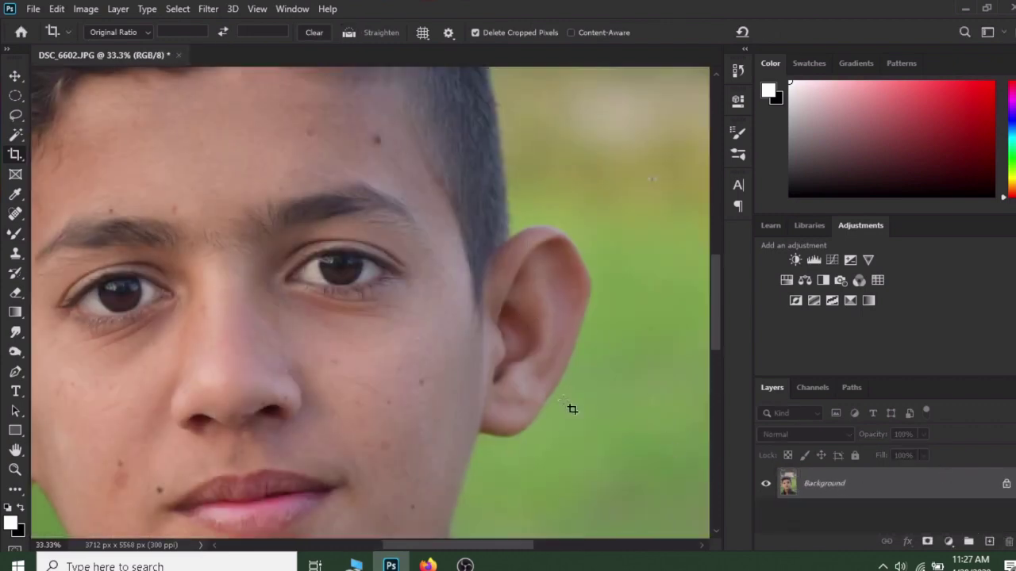
key("ctrl+j")
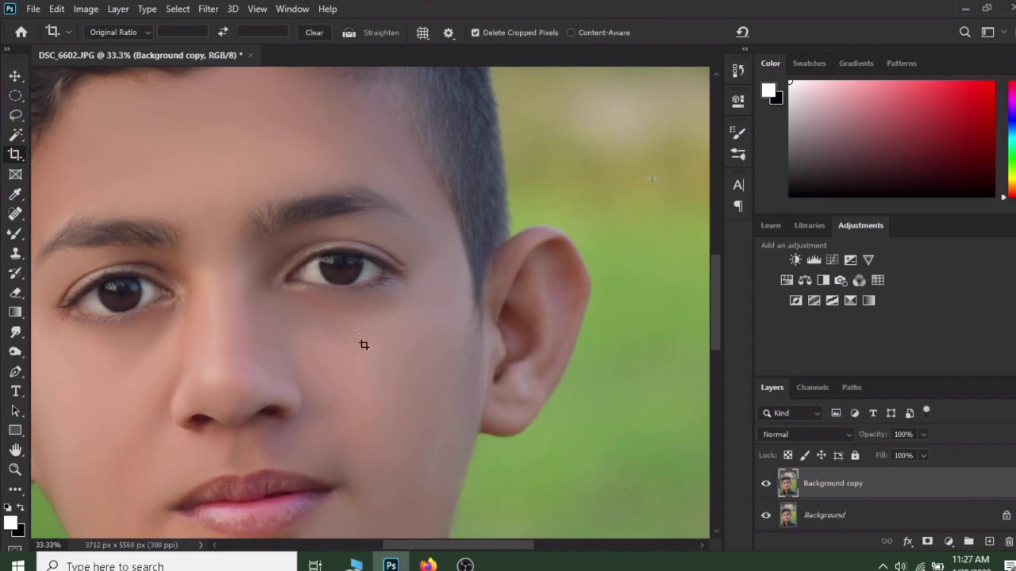
Blend the upper inner ear, the ear's inner shadow and its outer edge with the mixer brush.
key("b")
mouse_move(296, 319)
left_mouse_down()
mouse_move(487, 291)
mouse_move(232, 269)
left_mouse_up()
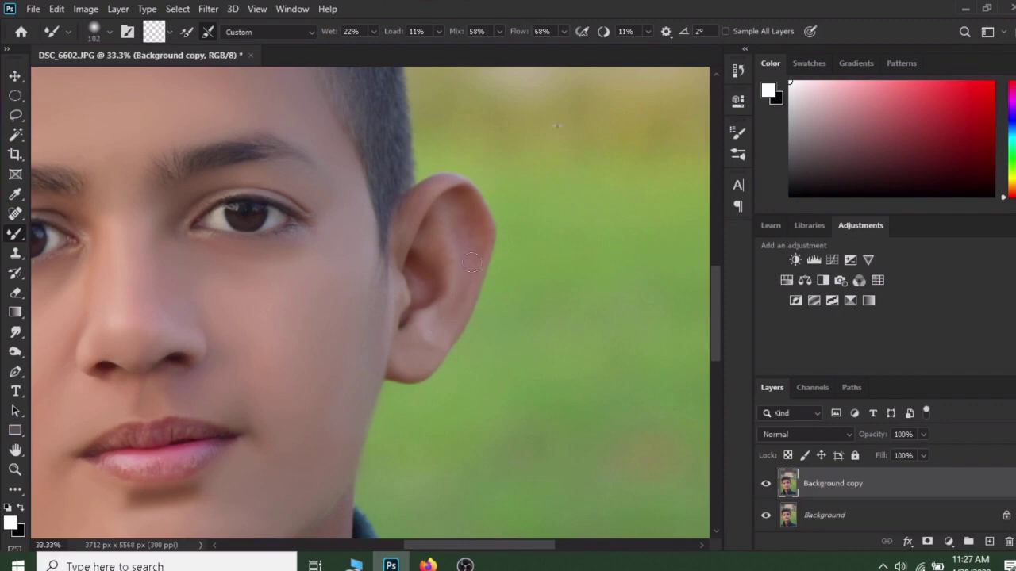
left_click_drag(468, 203, 441, 198)
left_click_drag(449, 294, 434, 212)
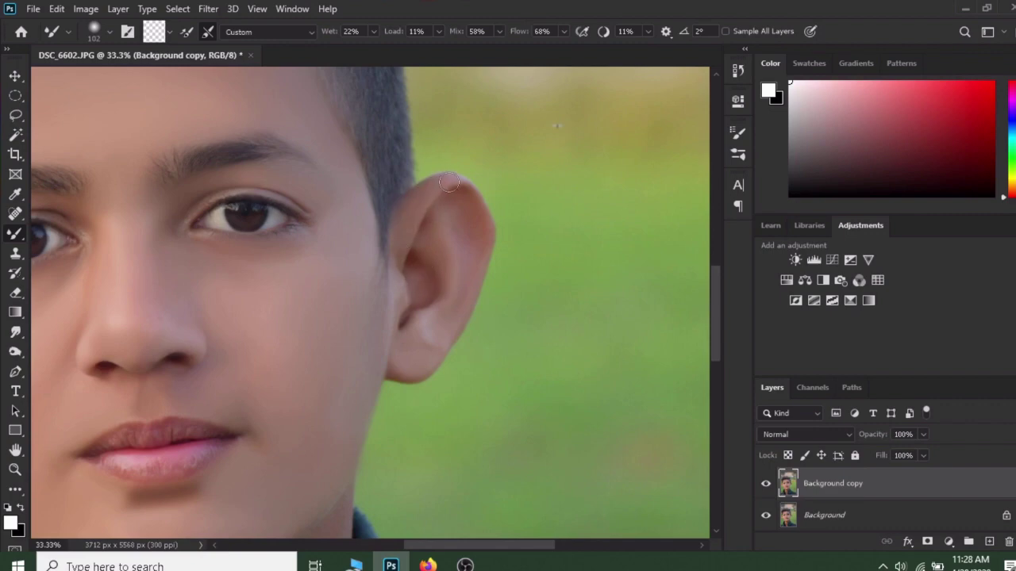
left_click_drag(480, 234, 482, 270)
left_click_drag(290, 386, 349, 220)
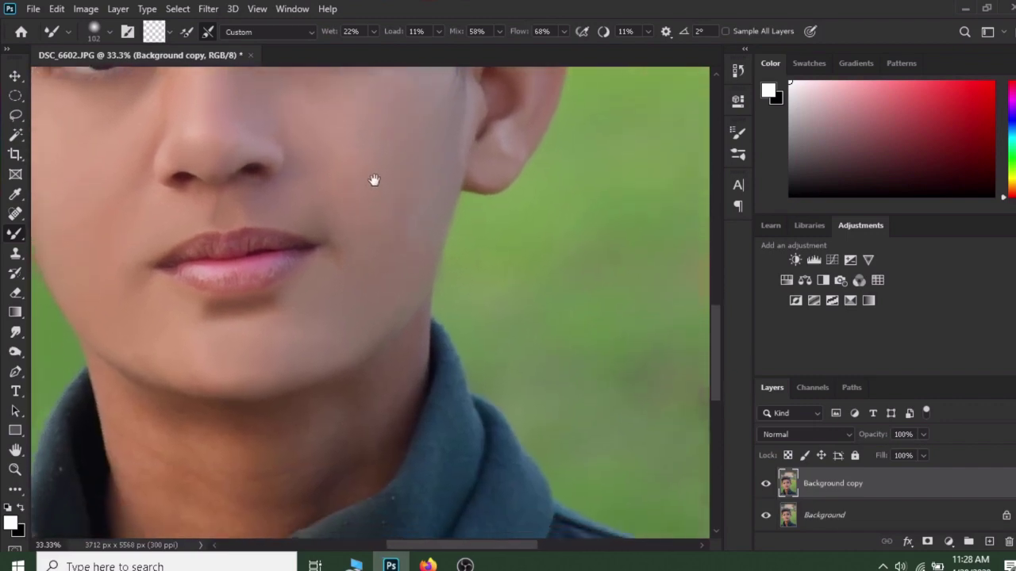
left_click_drag(217, 421, 259, 344)
Enlarge the brush considerably and blend the neck shading down to the lower neck.
right_click(269, 310)
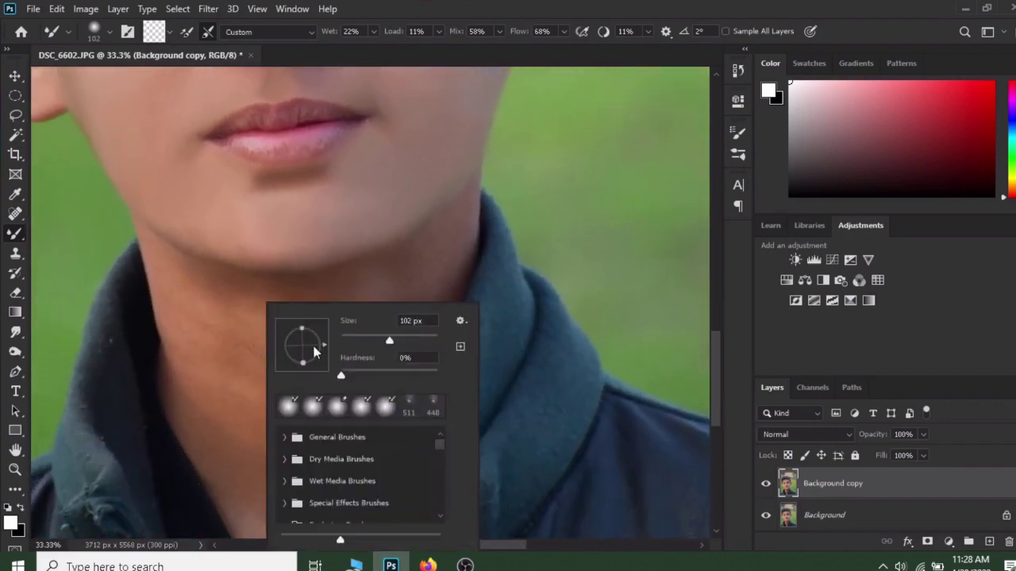
left_click_drag(404, 342, 416, 342)
left_click(244, 336)
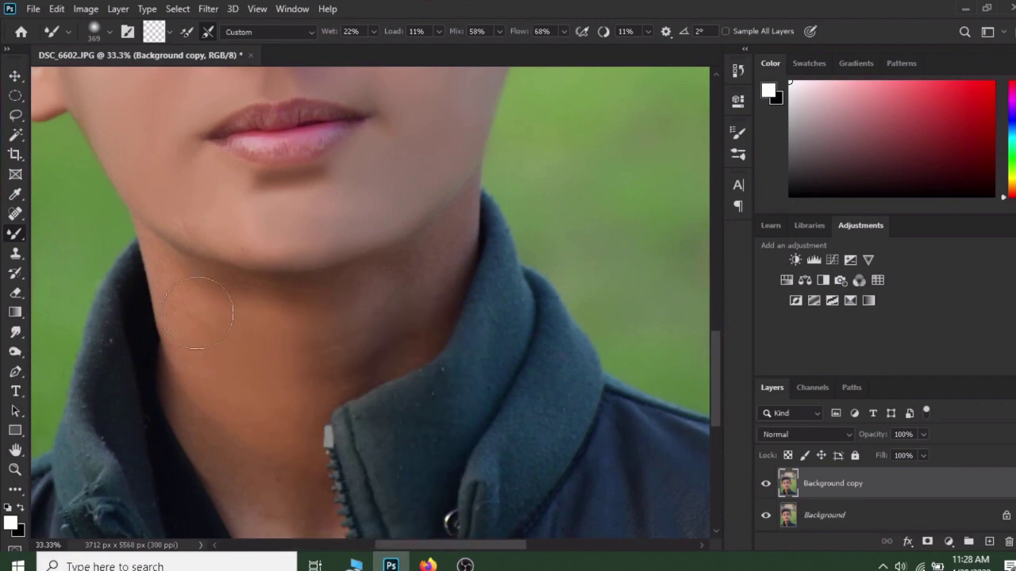
mouse_move(305, 389)
left_mouse_down()
mouse_move(350, 321)
mouse_move(319, 327)
mouse_move(331, 301)
mouse_move(427, 290)
mouse_move(444, 256)
mouse_move(416, 320)
mouse_move(390, 341)
mouse_move(316, 355)
mouse_move(377, 269)
left_mouse_up()
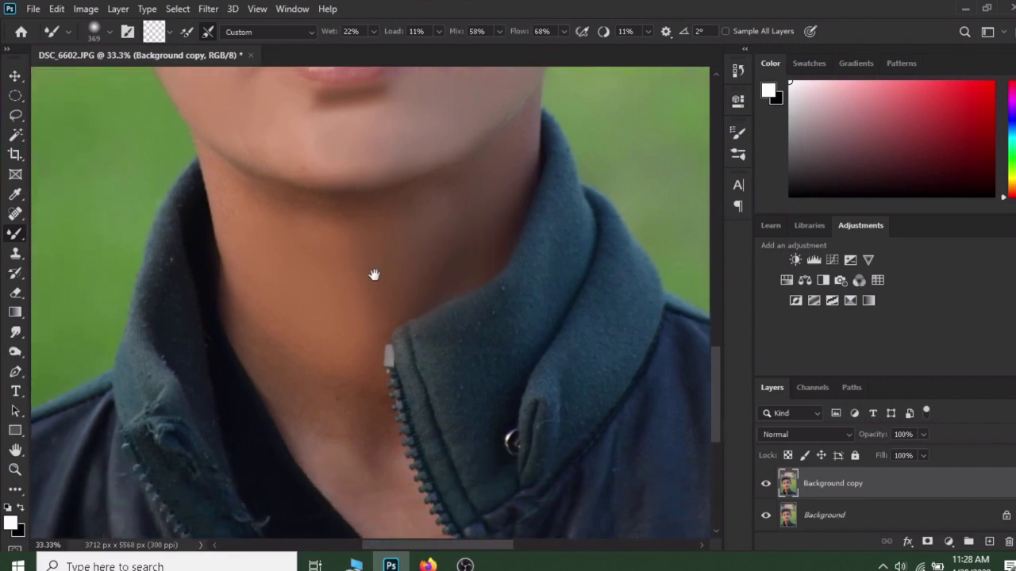
mouse_move(281, 334)
left_mouse_down()
mouse_move(254, 329)
mouse_move(277, 358)
mouse_move(344, 363)
mouse_move(365, 470)
mouse_move(400, 528)
mouse_move(340, 487)
mouse_move(318, 424)
mouse_move(336, 444)
mouse_move(331, 415)
mouse_move(321, 398)
mouse_move(307, 408)
mouse_move(297, 381)
mouse_move(333, 430)
mouse_move(274, 323)
mouse_move(345, 436)
mouse_move(340, 387)
mouse_move(356, 436)
left_mouse_up()
left_click_drag(274, 269, 357, 436)
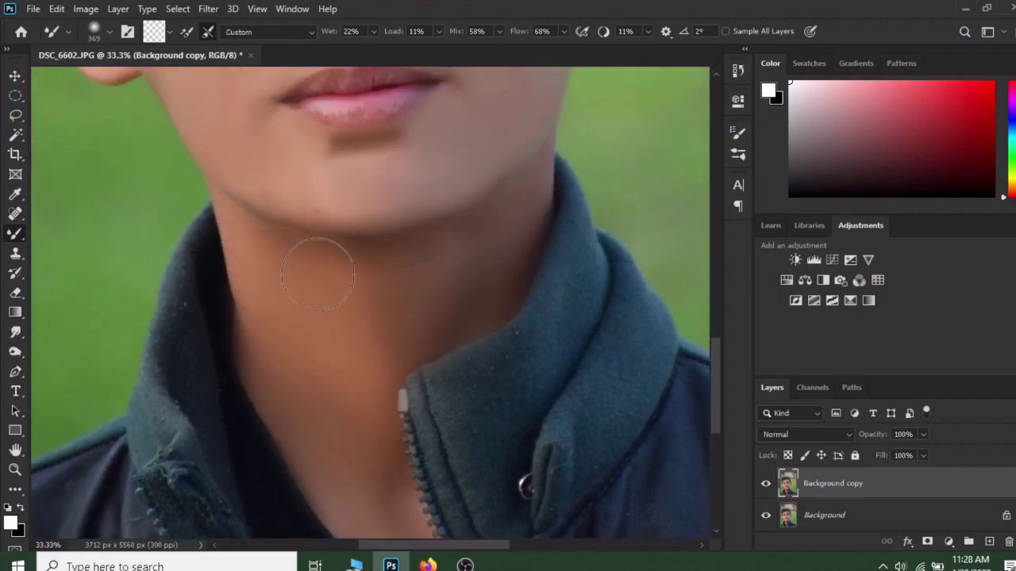
Set the mixer brush size to 155 px and pan around the eye and ear.
right_click(270, 263)
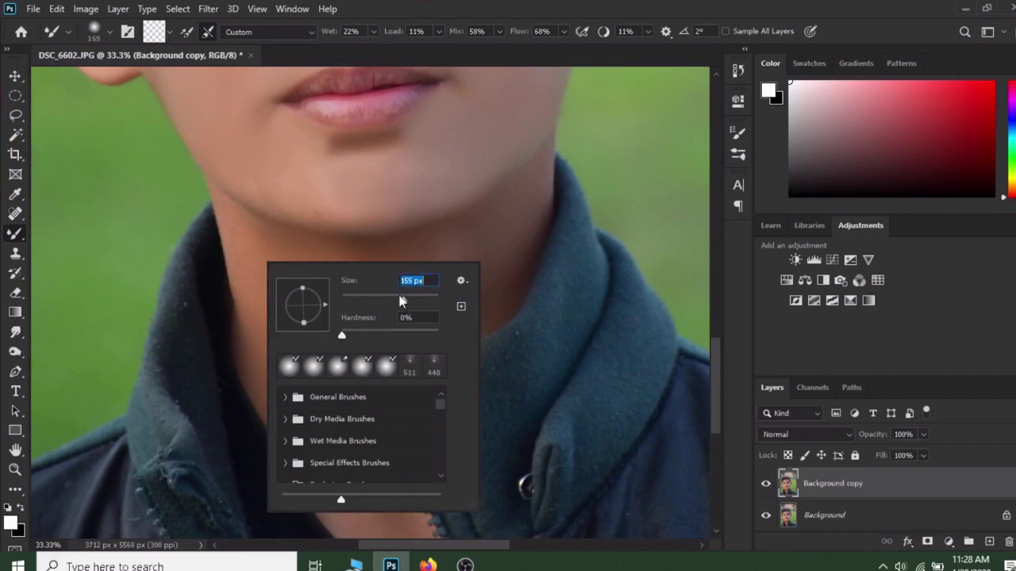
type("155")
key("Return")
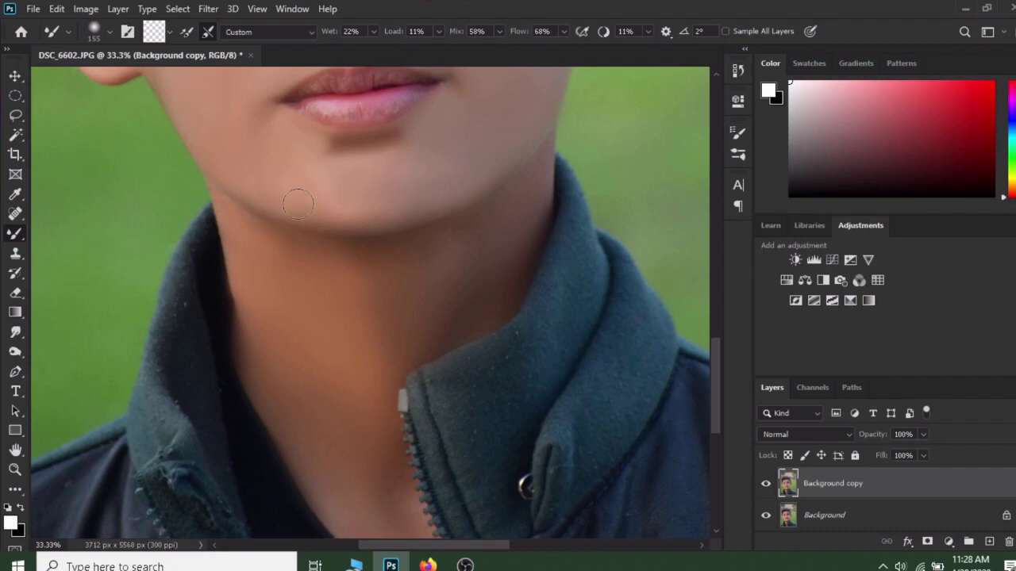
scroll(288, 233, "up", 1)
scroll(362, 208, "right", 3)
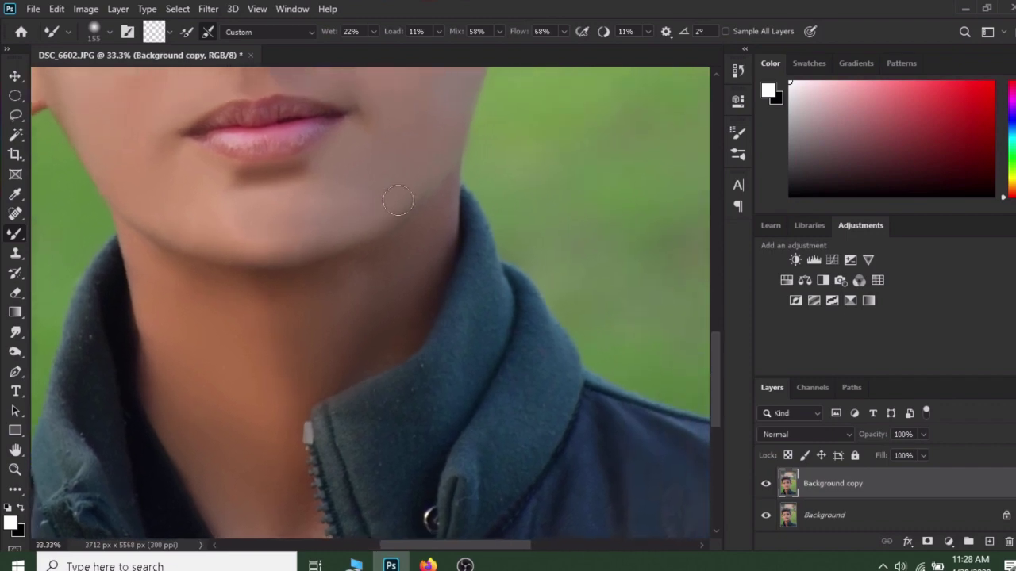
scroll(438, 159, "up", 3)
scroll(376, 242, "right", 2)
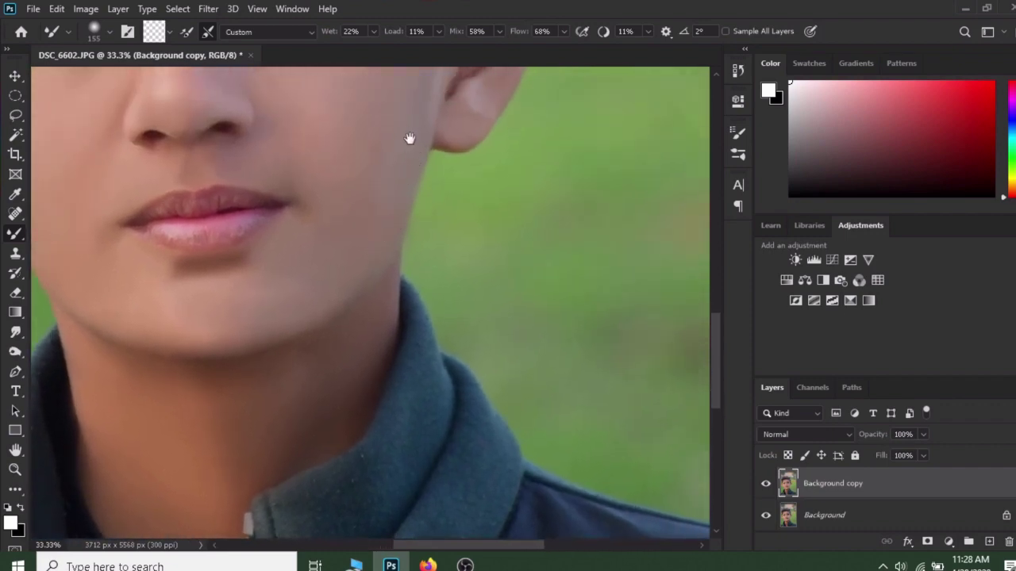
left_click_drag(409, 138, 361, 260)
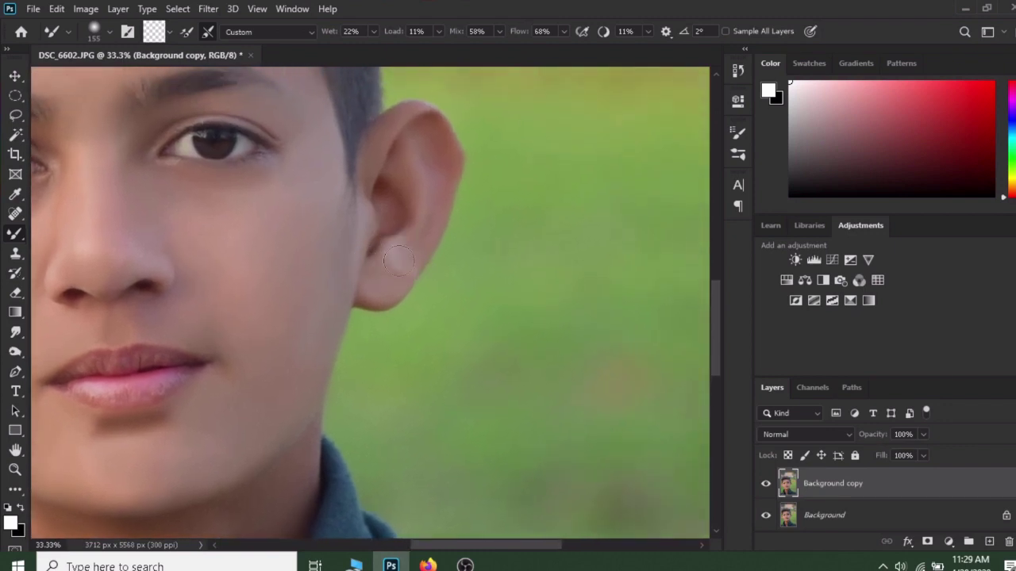
scroll(274, 321, "down", 3)
scroll(273, 321, "left", 3)
scroll(294, 254, "left", 2)
scroll(295, 254, "down", 2)
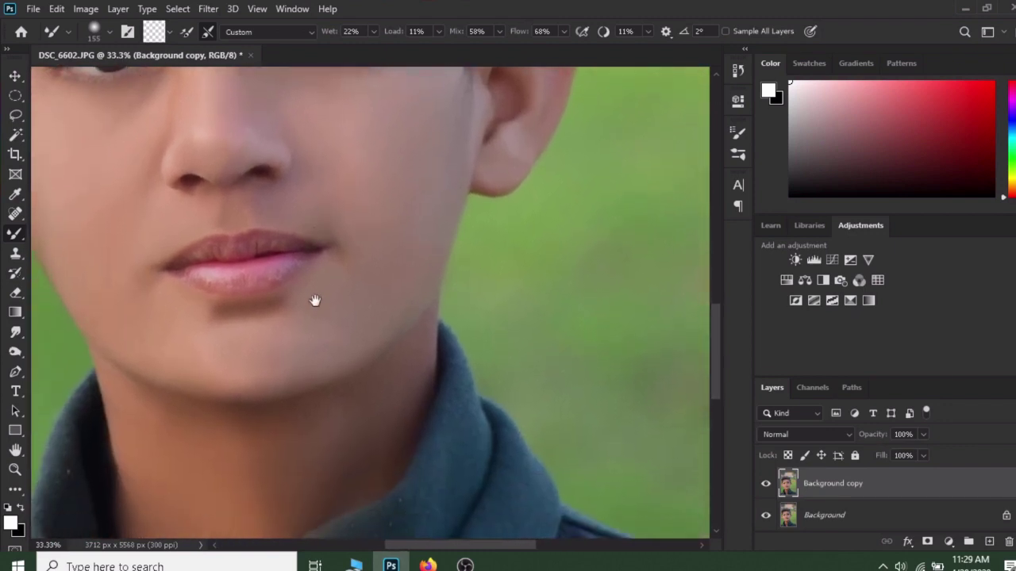
scroll(312, 300, "down", 5)
Pan down the neck and back up to center the eyes, nose and lips.
left_click_drag(329, 324, 326, 273)
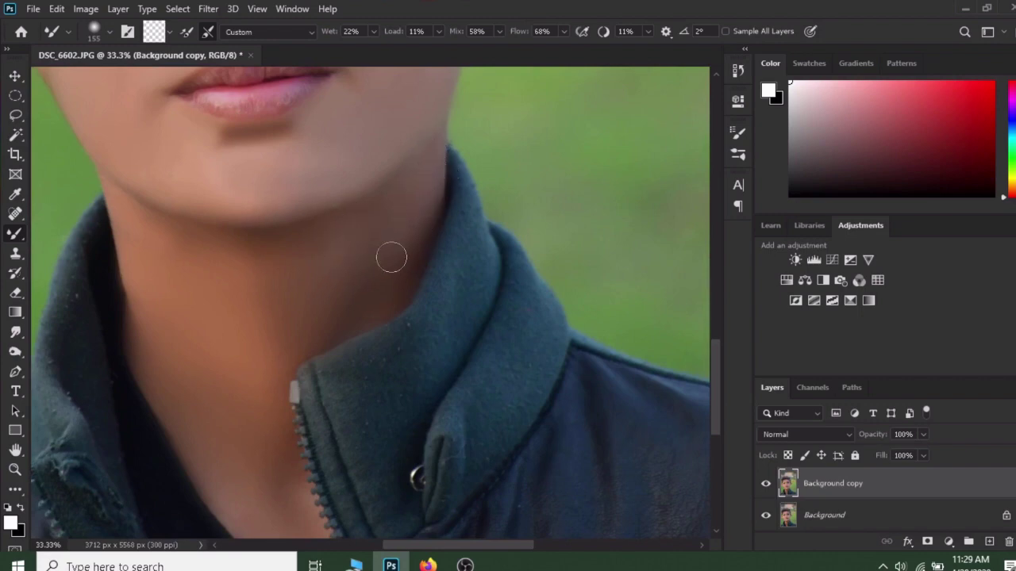
left_click_drag(268, 215, 333, 312)
left_click_drag(317, 247, 305, 351)
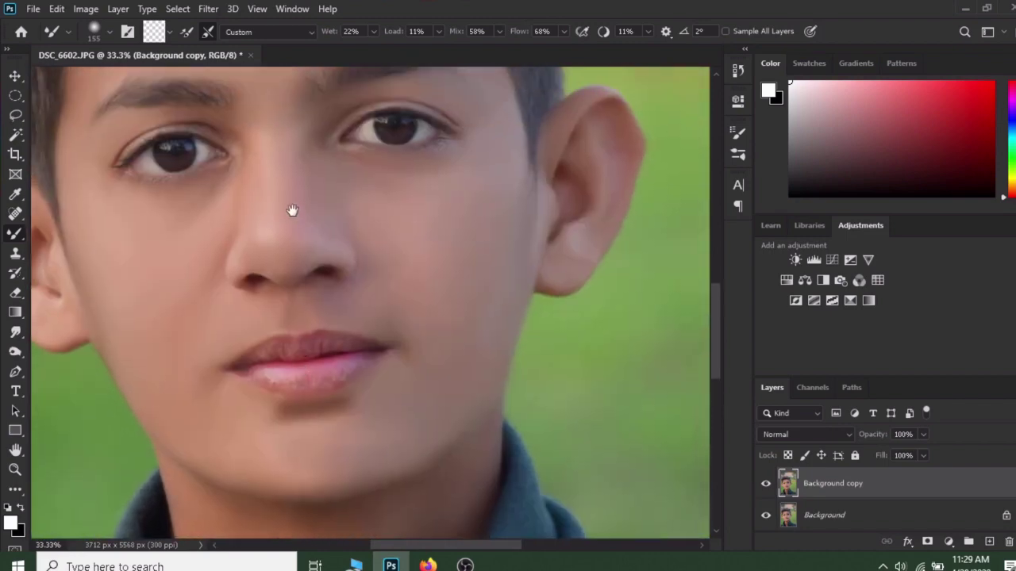
left_click_drag(293, 210, 293, 304)
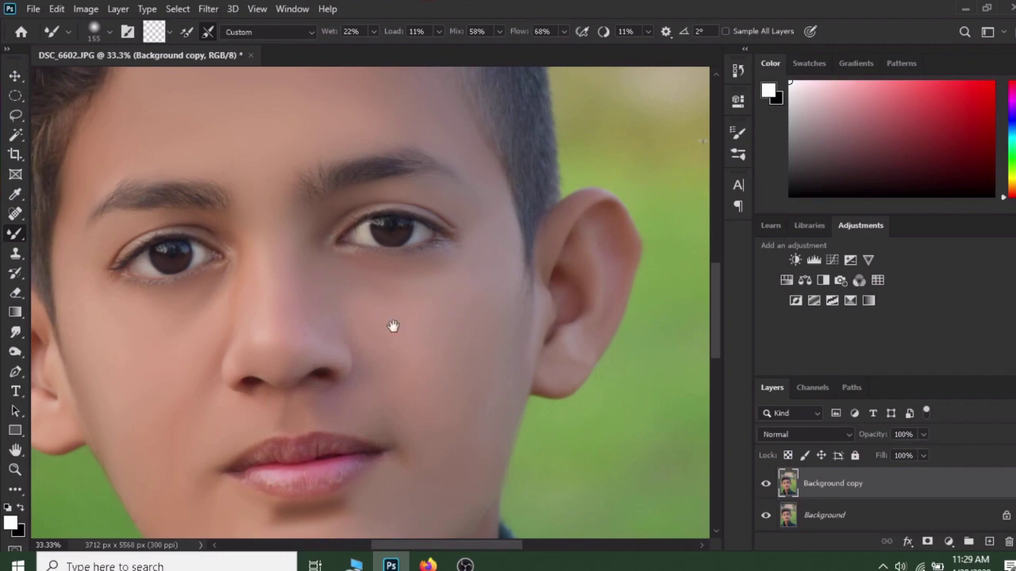
left_click_drag(392, 329, 361, 274)
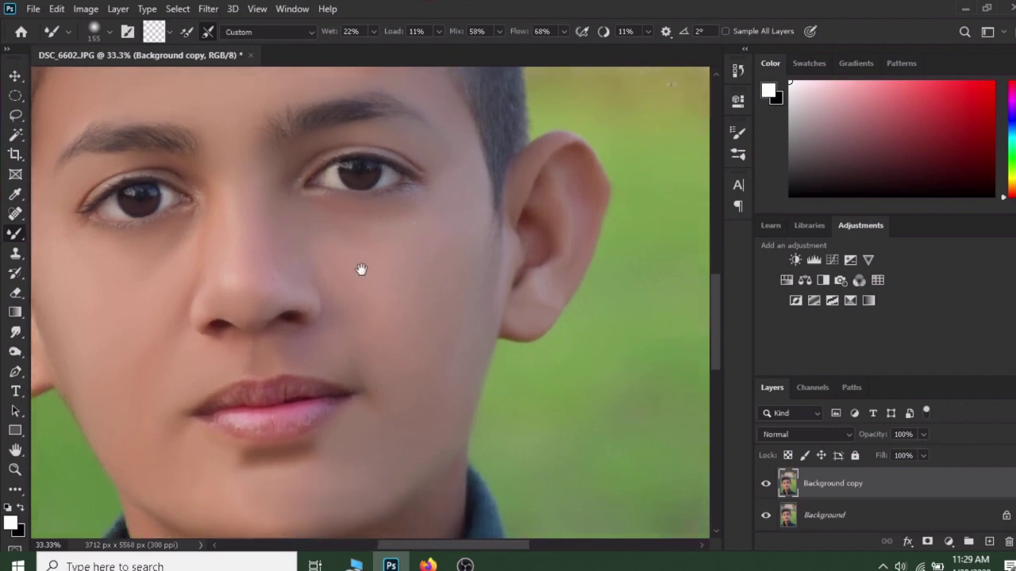
Reduce the mixer brush to 111 px and adjust the zoom on the face.
right_click(200, 232)
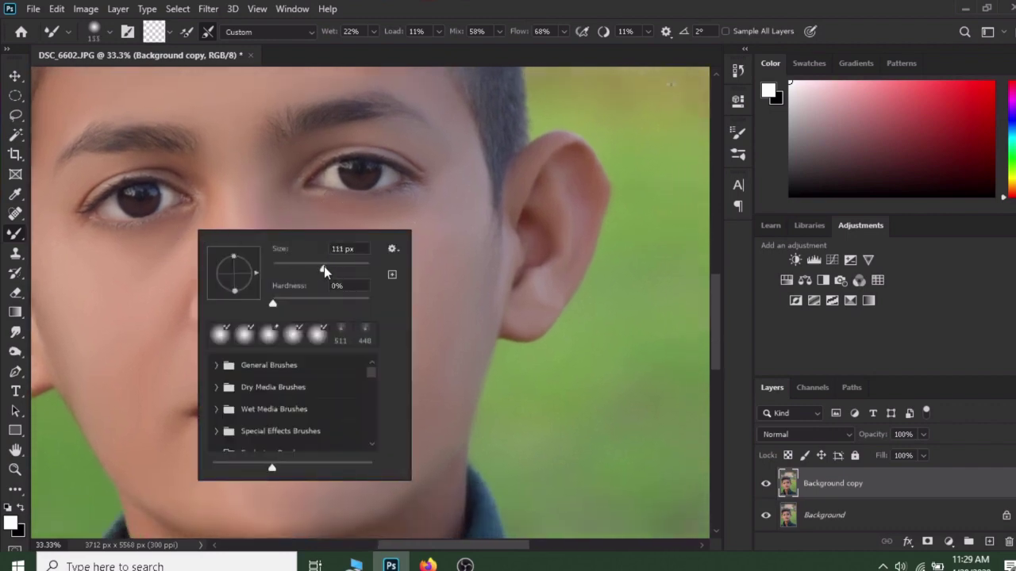
left_click(324, 266)
key("Return")
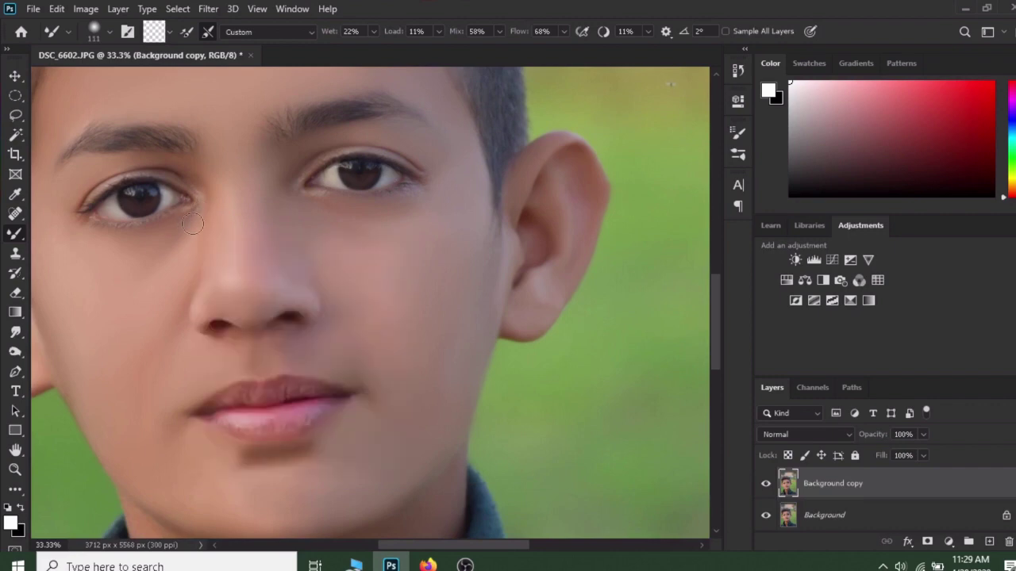
left_click_drag(215, 245, 193, 220)
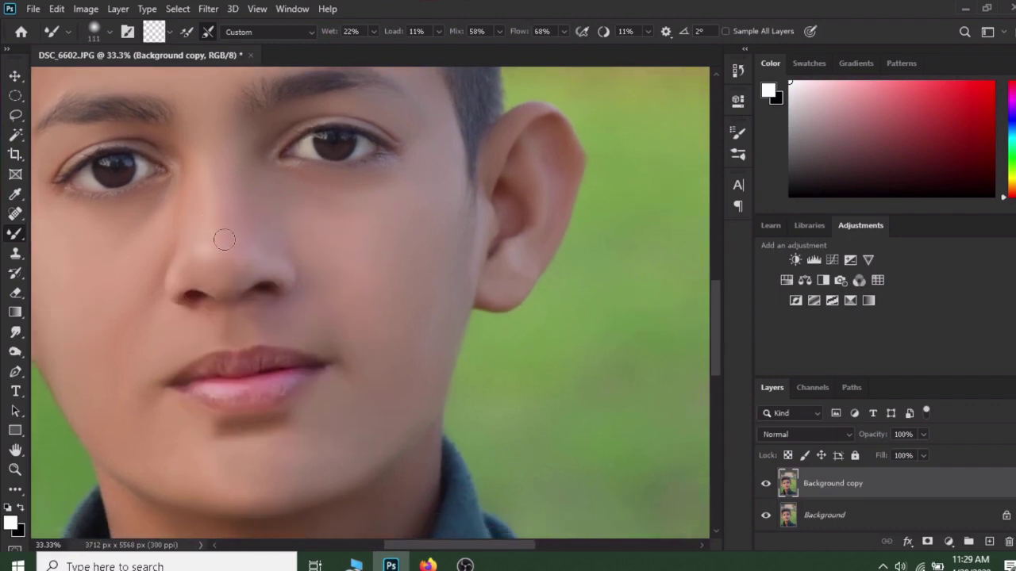
key("z")
mouse_move(296, 279)
left_mouse_down()
mouse_move(225, 235)
mouse_move(263, 265)
left_mouse_up()
Fit the photo on screen, flatten the image, and duplicate the background as Layer 1.
right_click(265, 264)
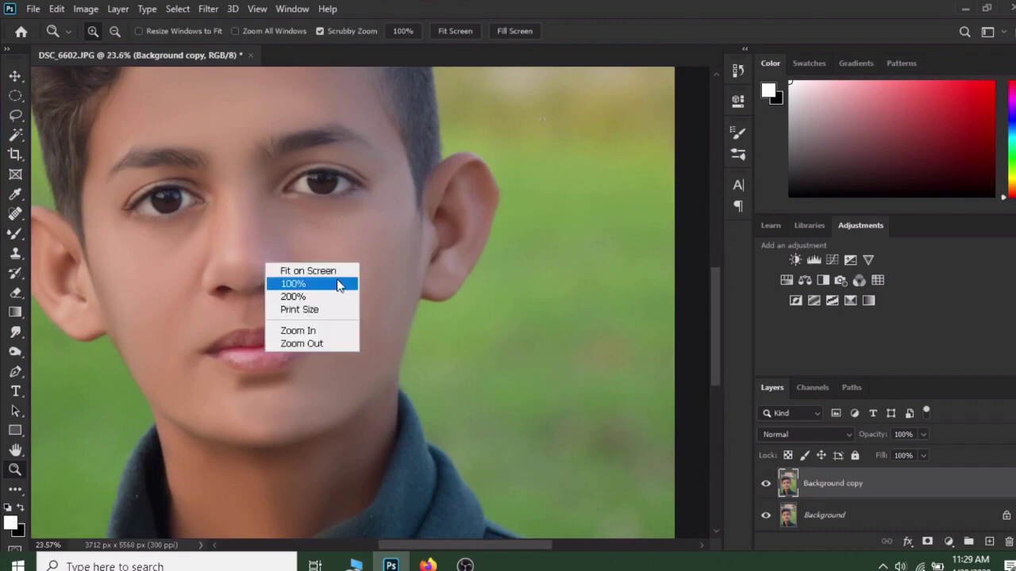
left_click(333, 271)
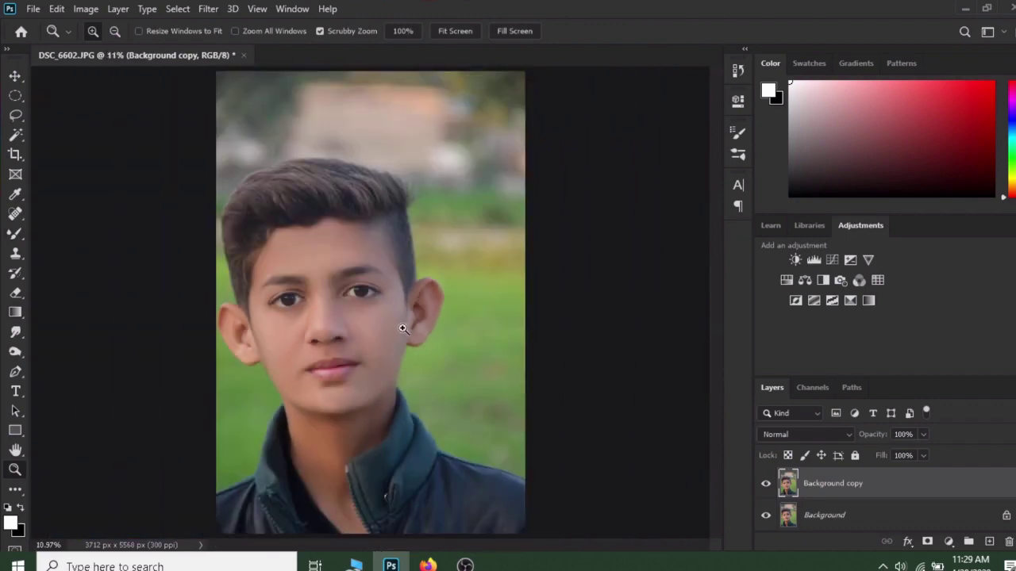
right_click(849, 486)
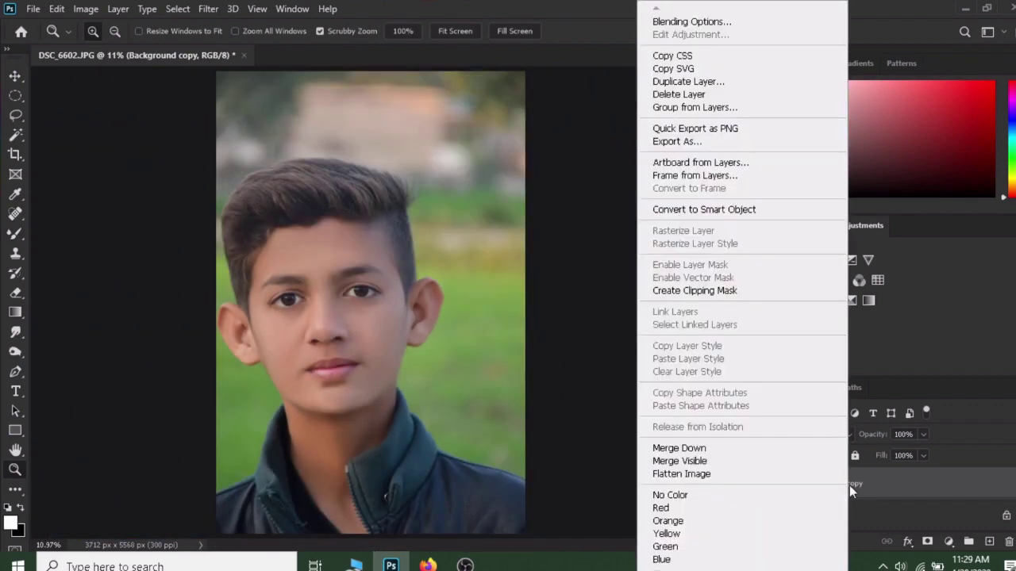
left_click(720, 472)
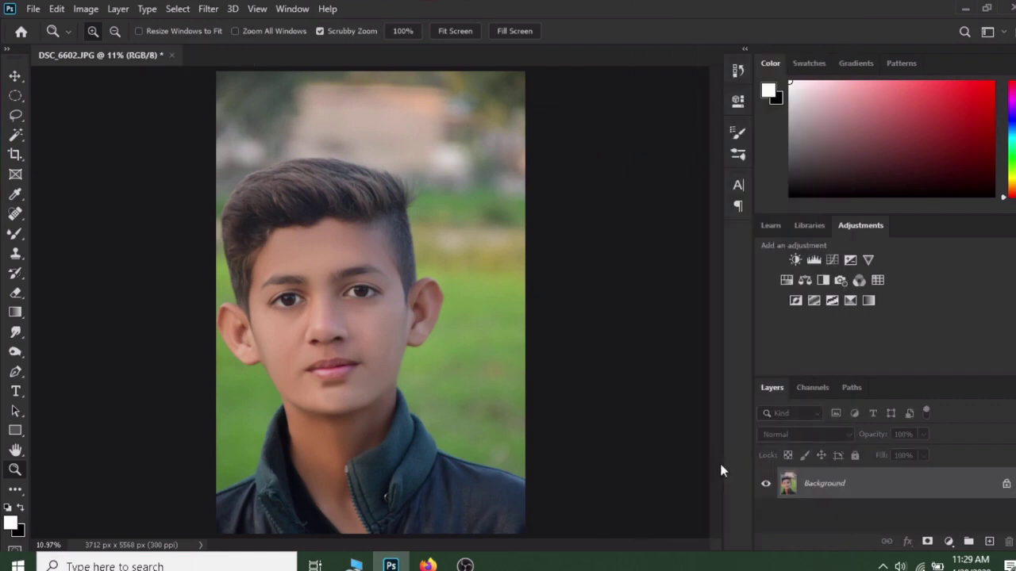
key("ctrl+j")
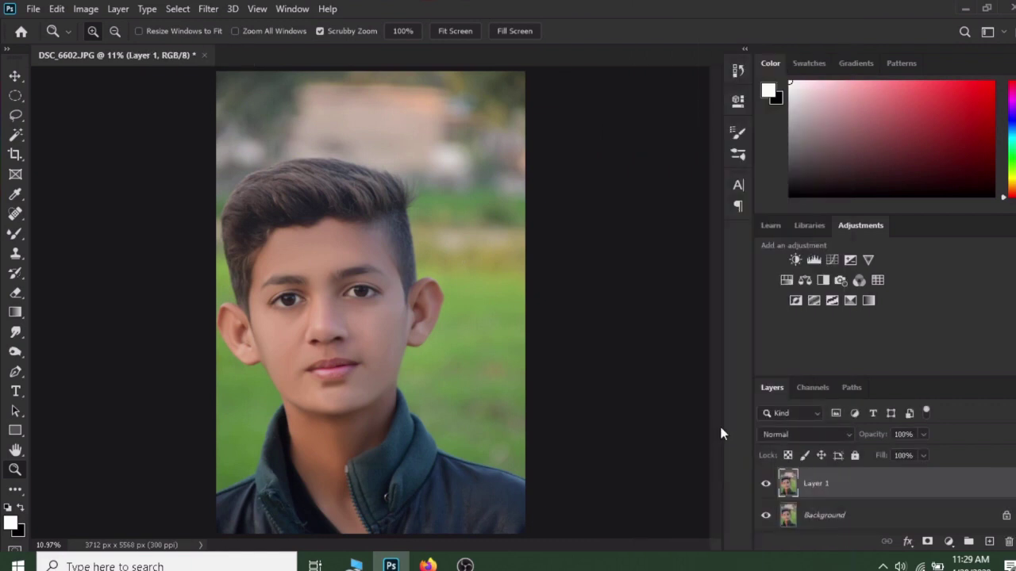
left_click(208, 9)
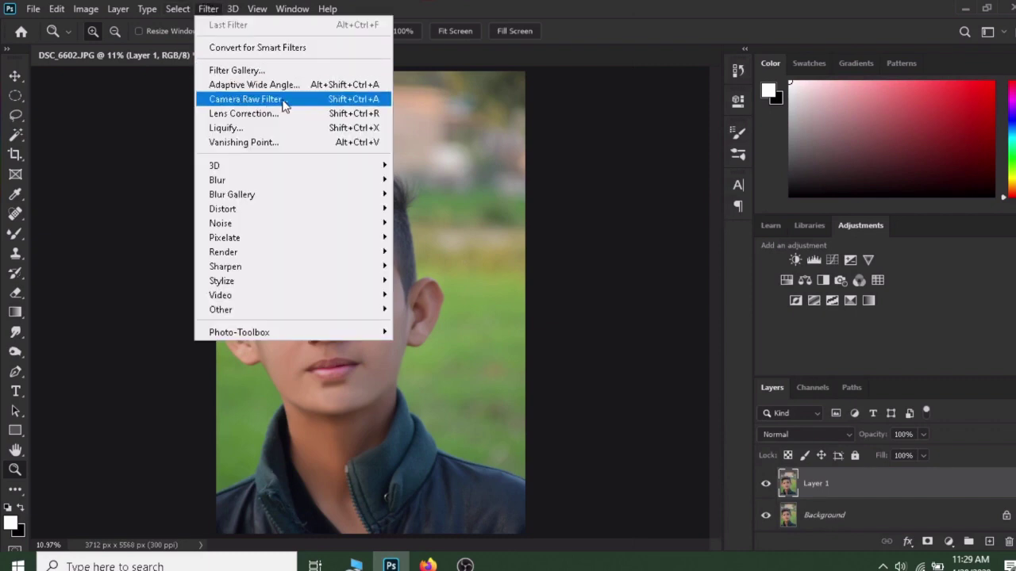
Apply the Face Whitening.xmp preset to Layer 1 via the Camera Raw Filter.
left_click(282, 102)
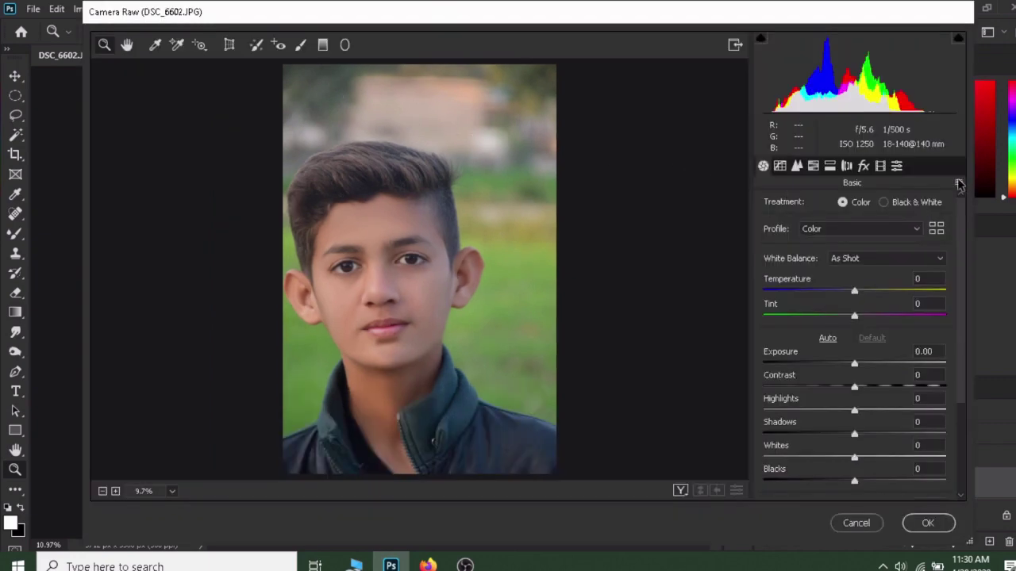
left_click(958, 184)
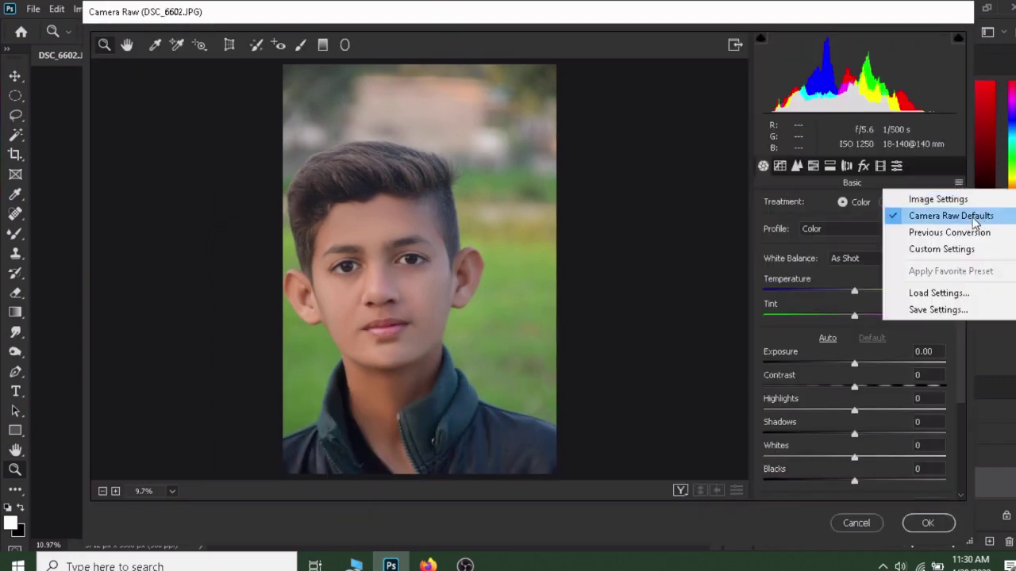
left_click(952, 295)
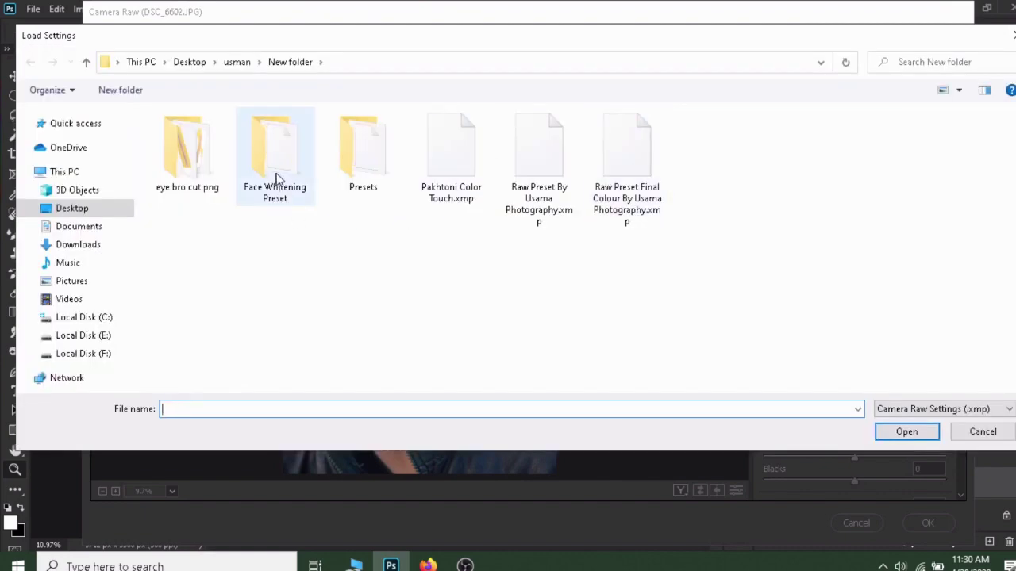
mouse_move(68, 262)
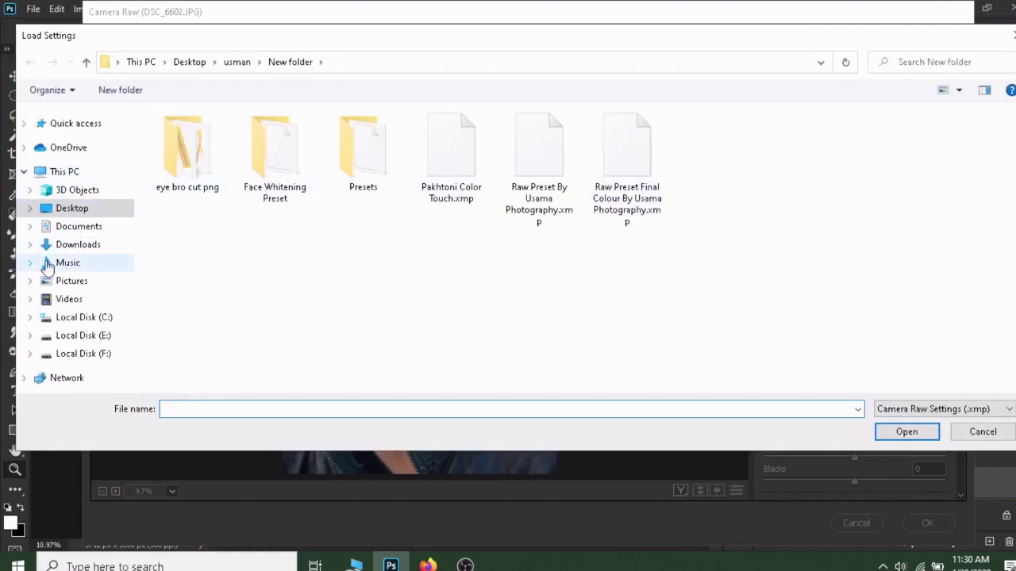
double_click(289, 171)
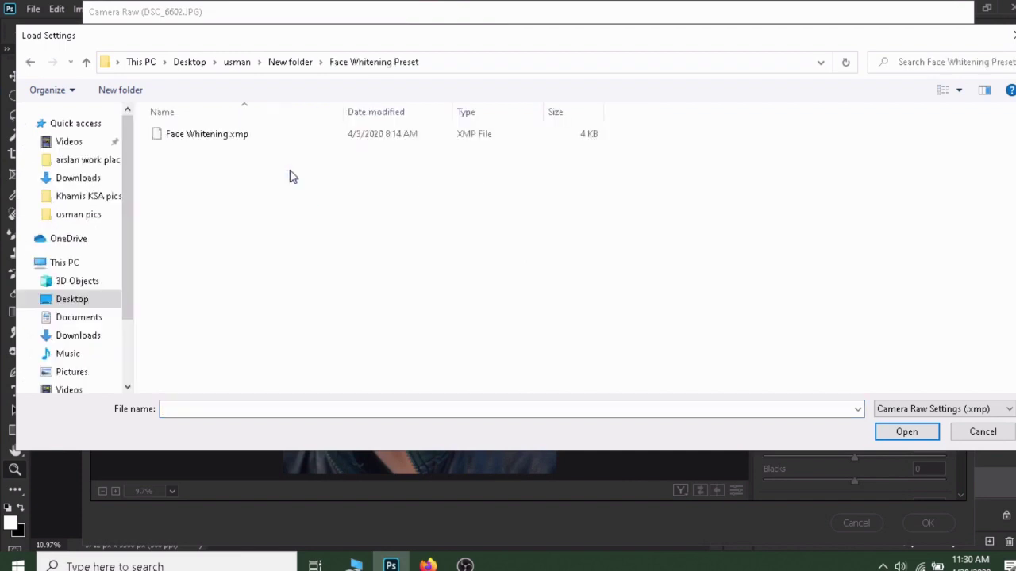
double_click(239, 136)
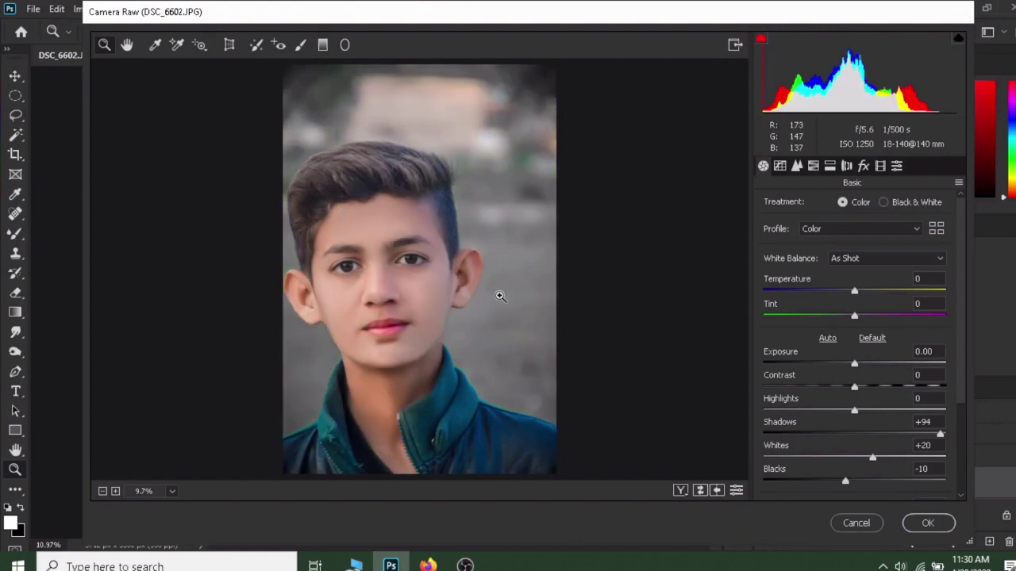
left_click(928, 523)
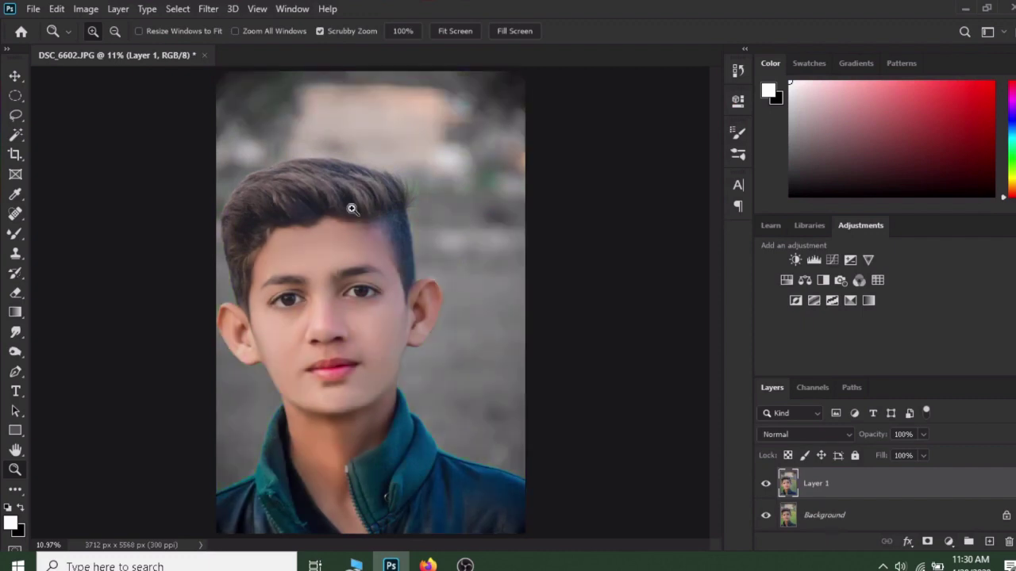
Flatten the whitened result into the Background and duplicate it as a new Layer 1.
right_click(861, 482)
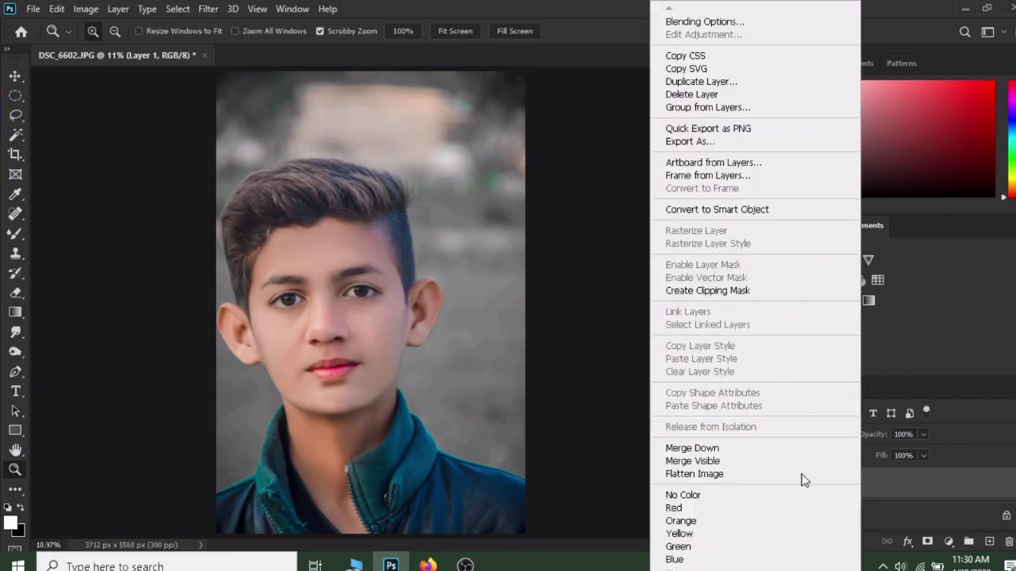
left_click(742, 459)
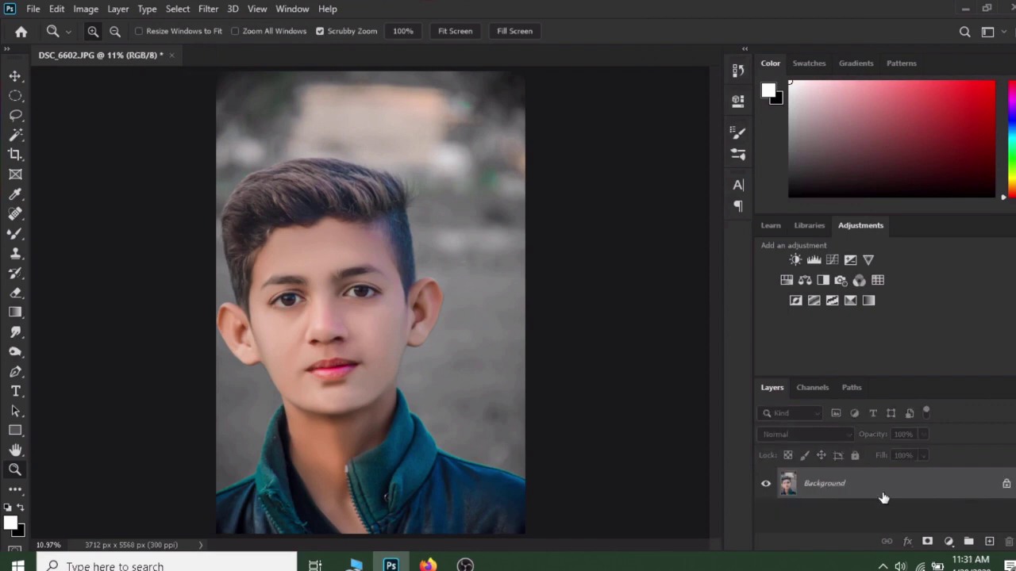
key("ctrl+j")
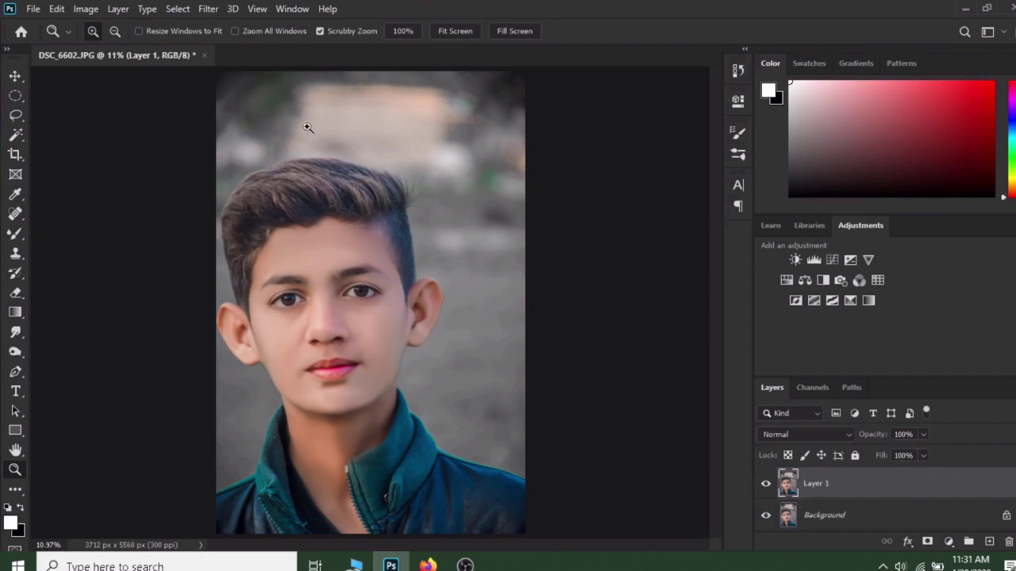
Open the Camera Raw Filter with the Adjustment Brush and zoom in on the eyes.
left_click(208, 9)
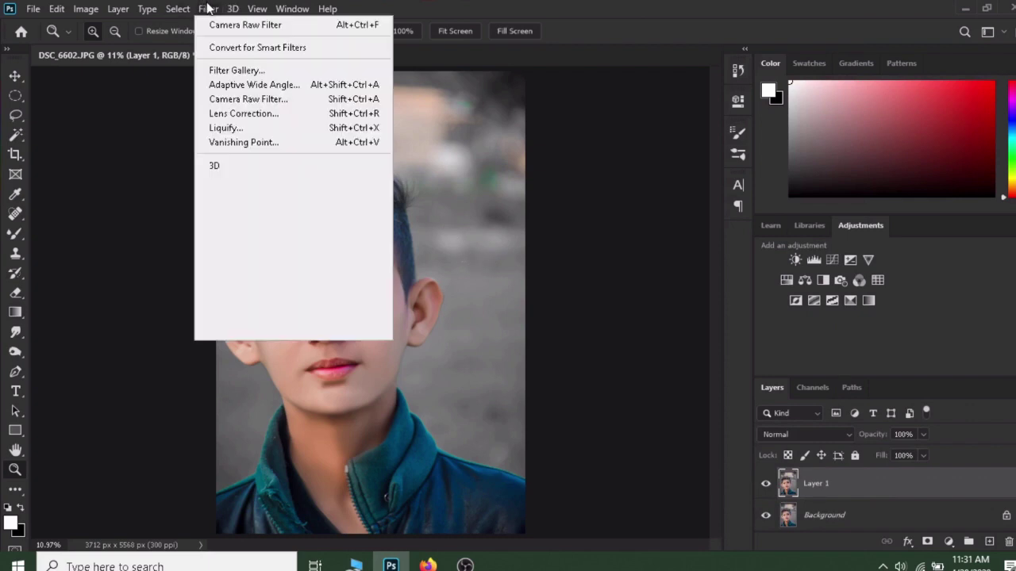
left_click(243, 100)
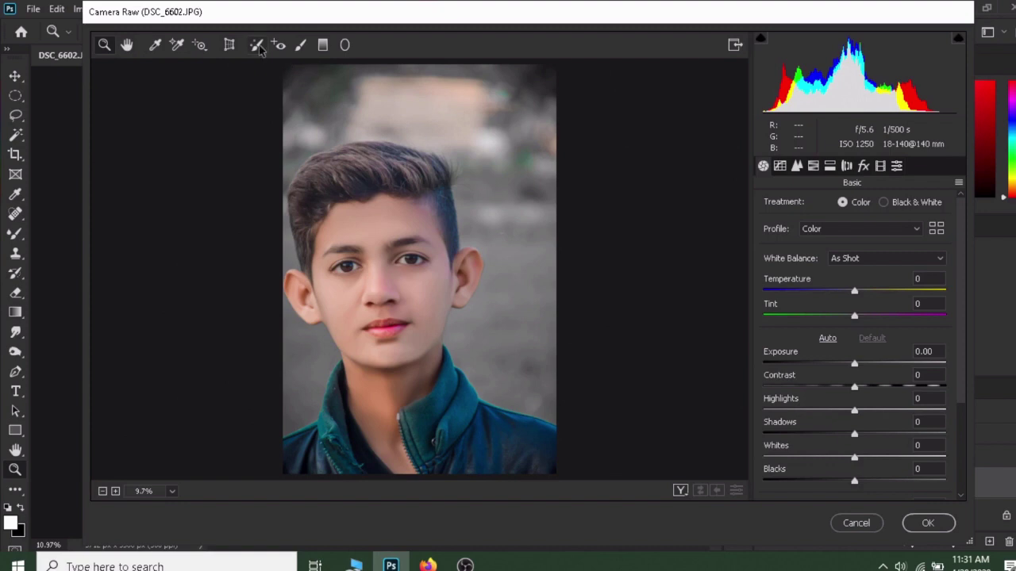
left_click(309, 46)
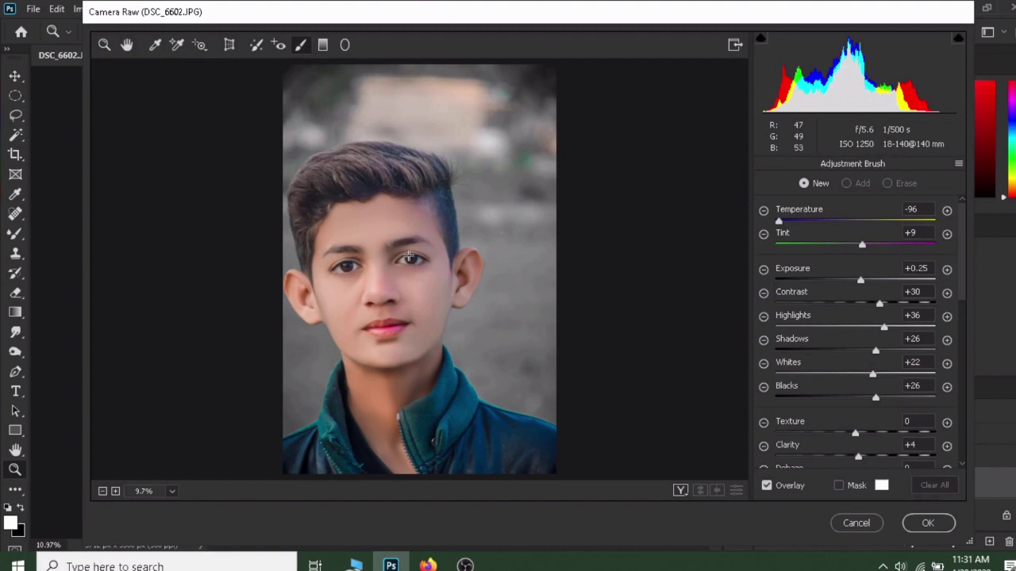
key("z")
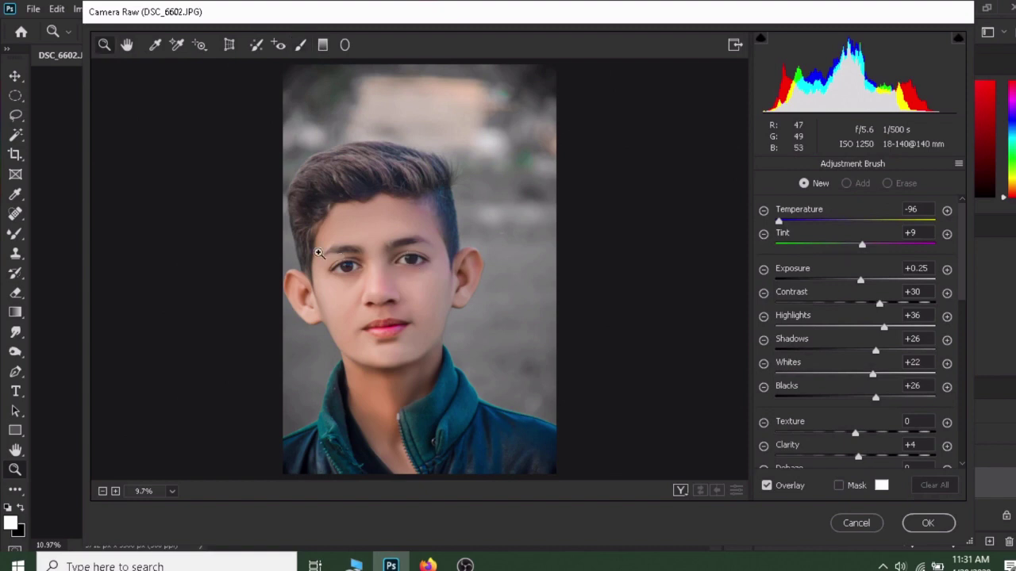
left_click(382, 251)
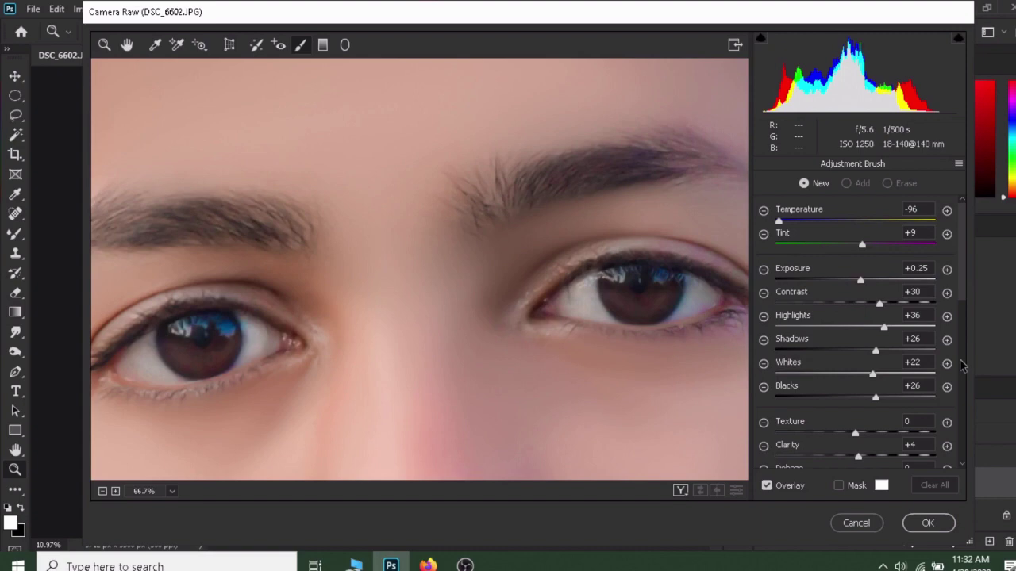
scroll(962, 365, "down", 5)
scroll(964, 349, "down", 1)
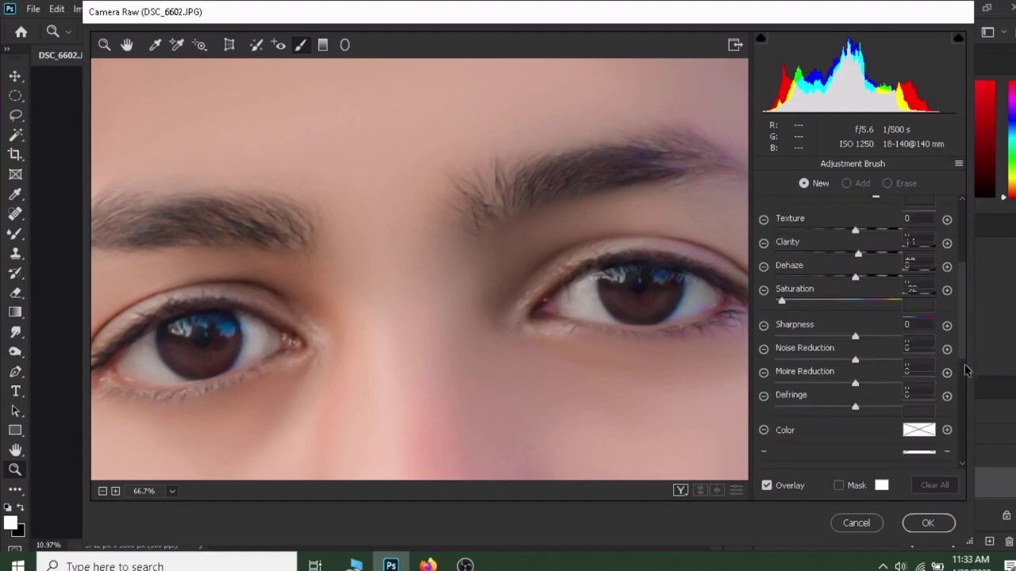
scroll(965, 373, "down", 2)
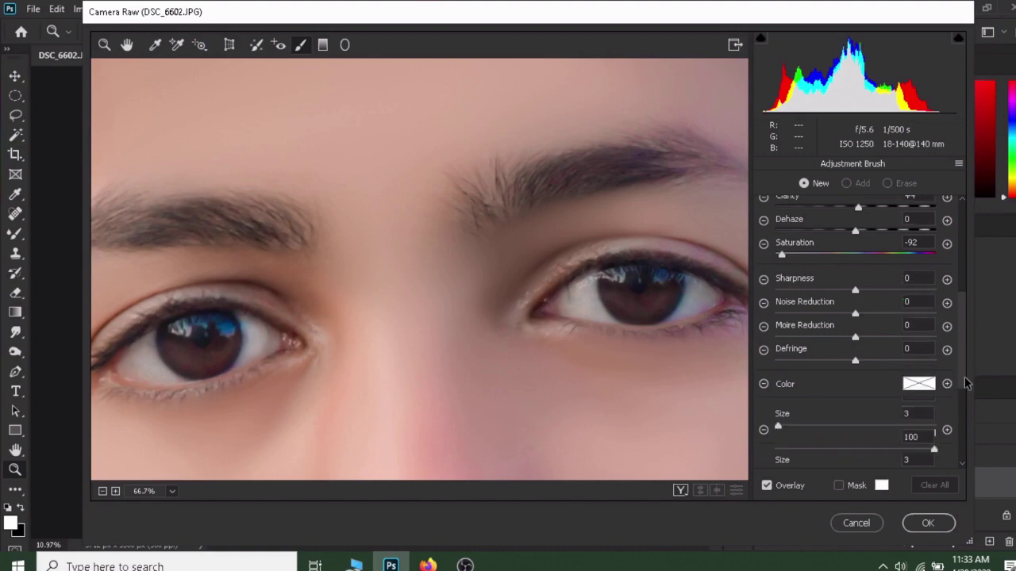
scroll(964, 381, "down", 1)
scroll(964, 392, "down", 1)
scroll(964, 398, "down", 1)
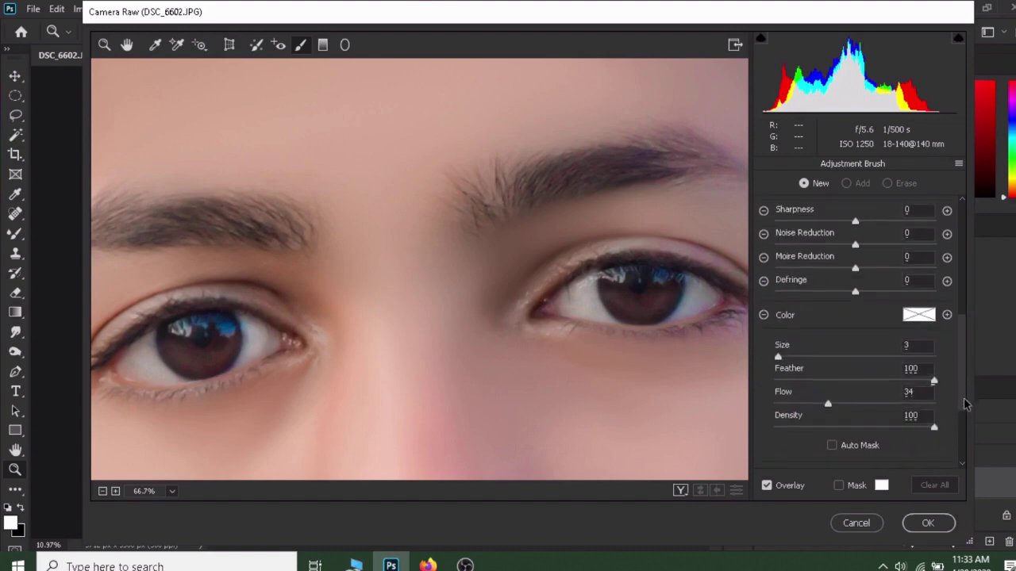
scroll(963, 398, "down", 1)
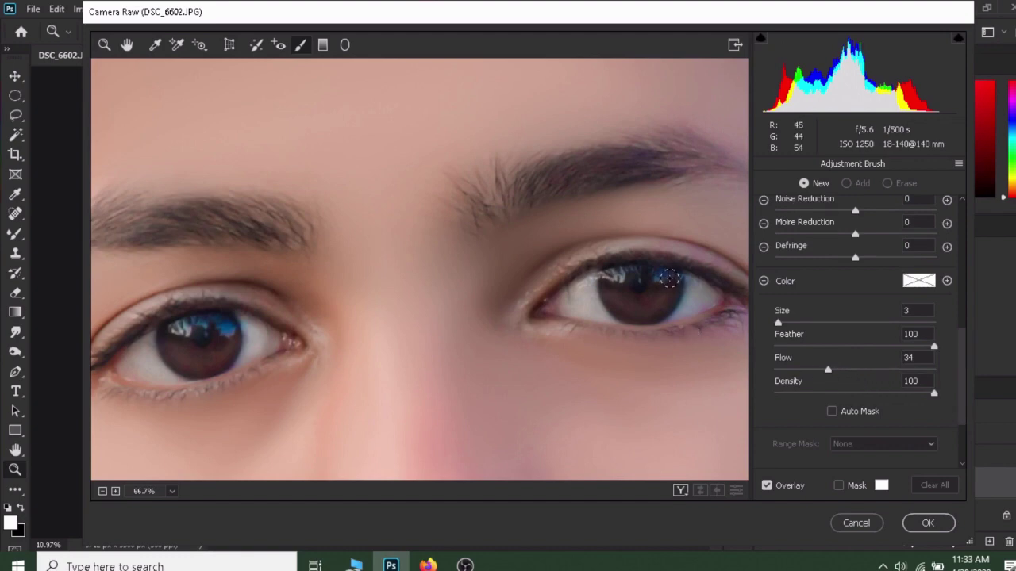
Paint a grey-blue tint (Temp -96, Saturation -92) over both irises and apply it.
left_click(669, 277)
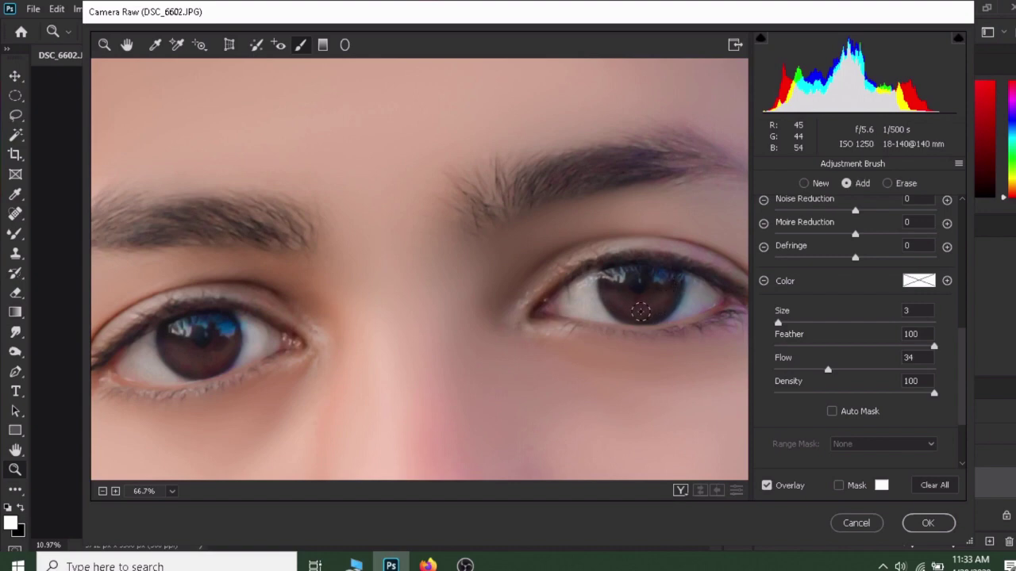
mouse_move(642, 311)
left_mouse_down()
mouse_move(612, 303)
mouse_move(679, 268)
left_mouse_up()
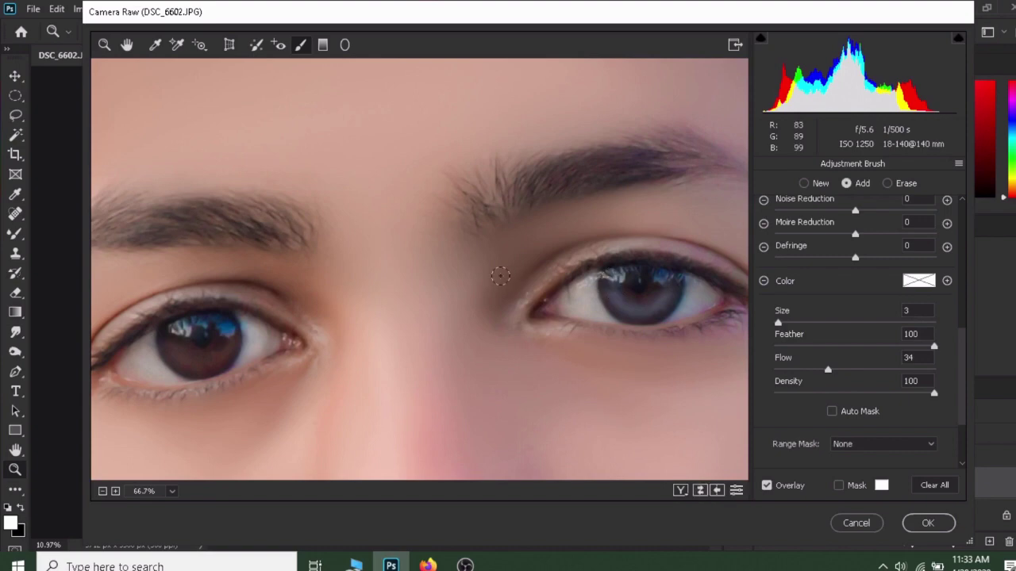
mouse_move(242, 315)
left_mouse_down()
mouse_move(223, 320)
mouse_move(221, 354)
mouse_move(198, 363)
mouse_move(169, 341)
mouse_move(182, 326)
left_mouse_up()
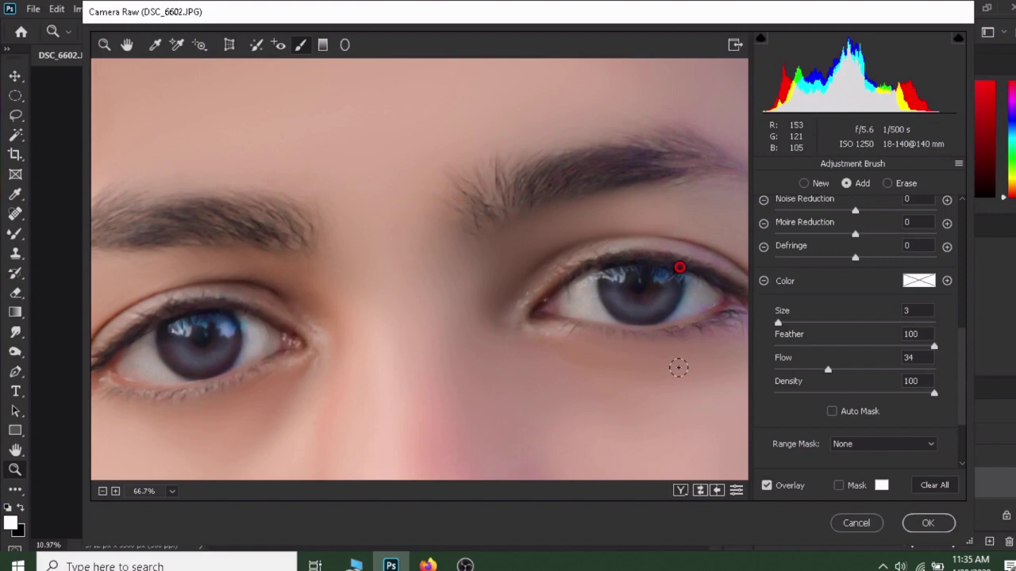
left_click(923, 524)
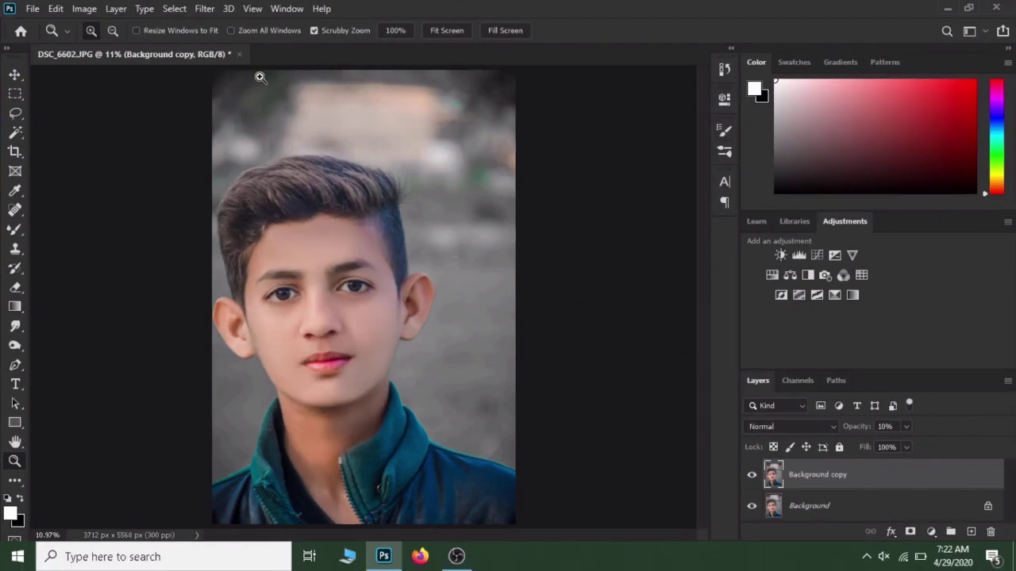
In Liquify, try Forward Warp strokes on the top of the hair, undoing the last one.
left_click(203, 9)
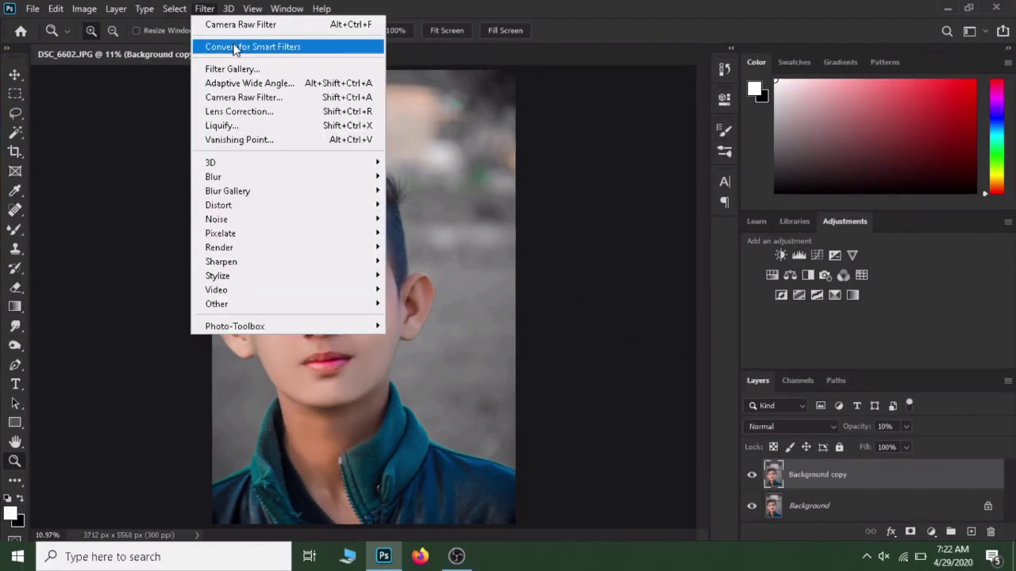
left_click(235, 48)
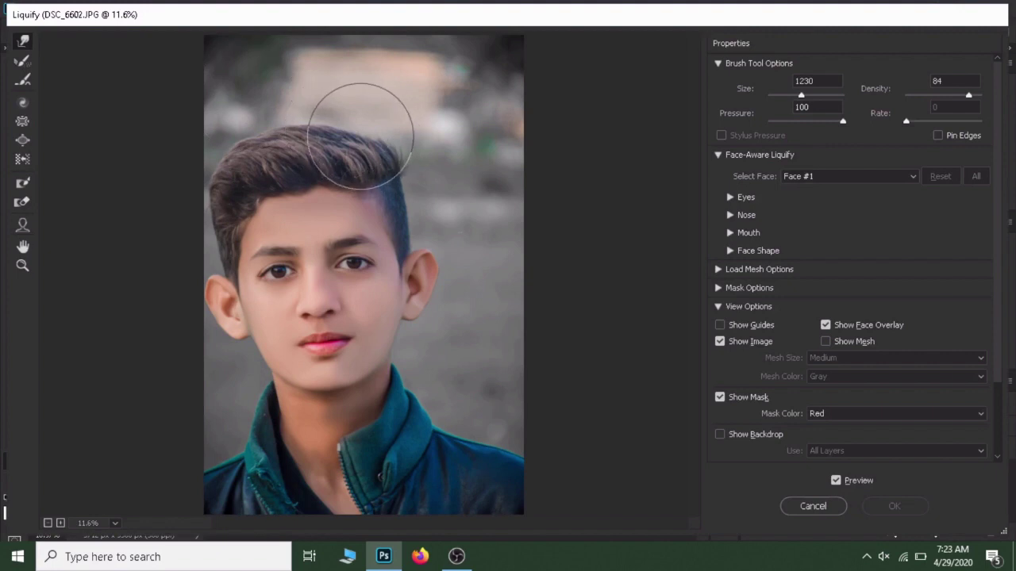
mouse_move(360, 135)
left_mouse_down()
mouse_move(318, 135)
mouse_move(316, 122)
left_mouse_up()
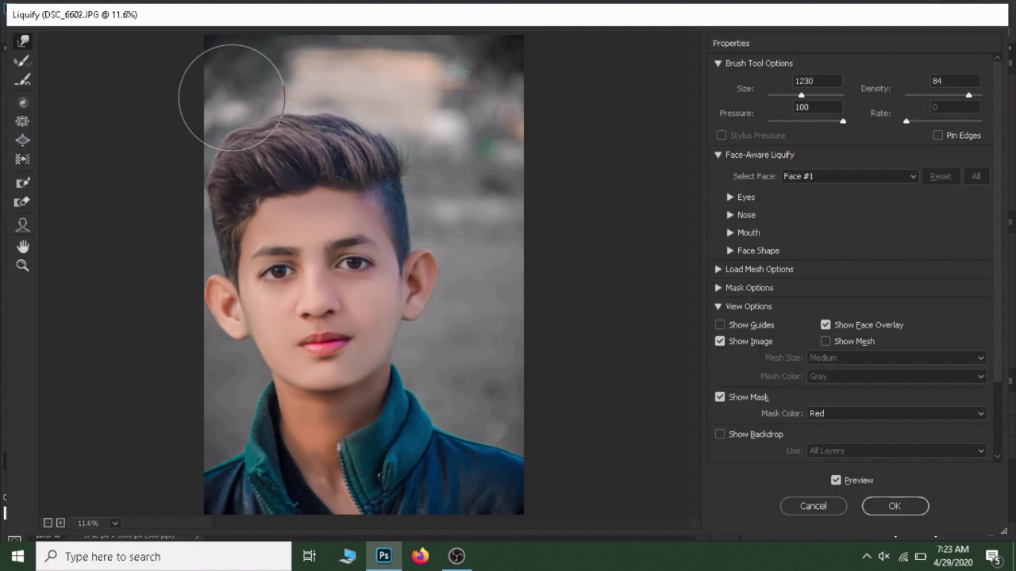
left_click_drag(232, 98, 329, 144)
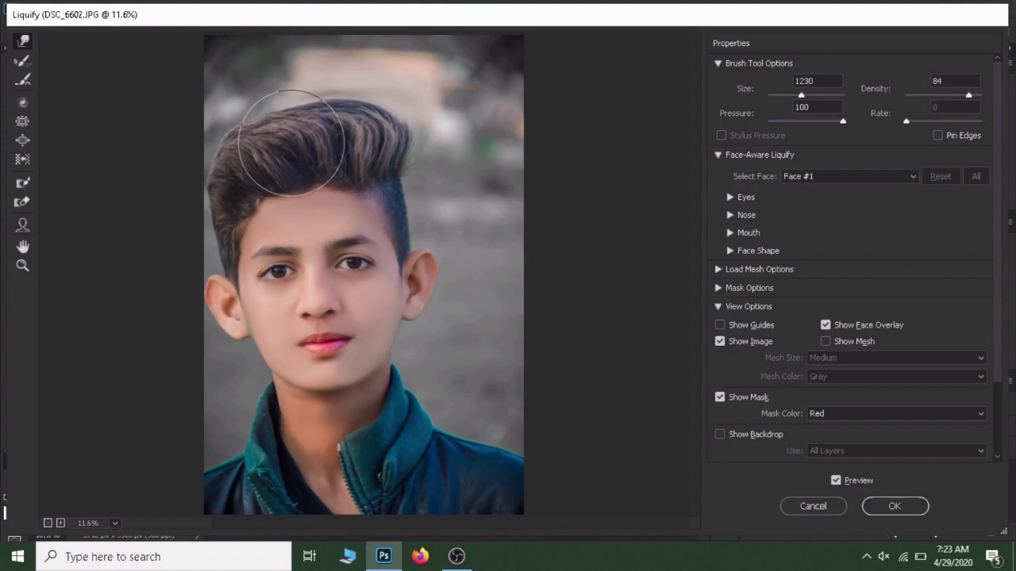
key("ctrl+z")
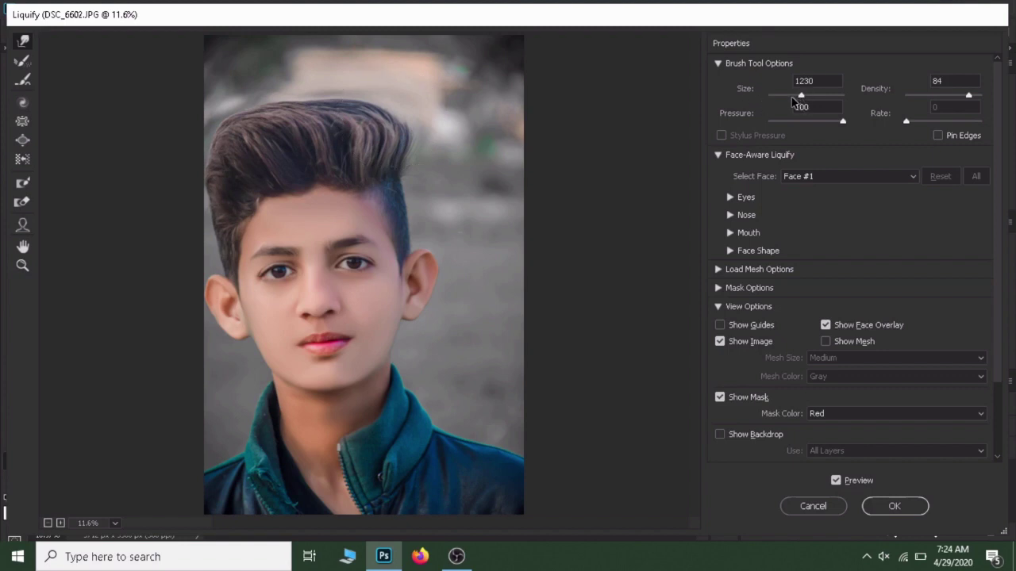
Push the hair upward into a taller quiff with a 664 brush and apply it.
left_click_drag(800, 97, 792, 97)
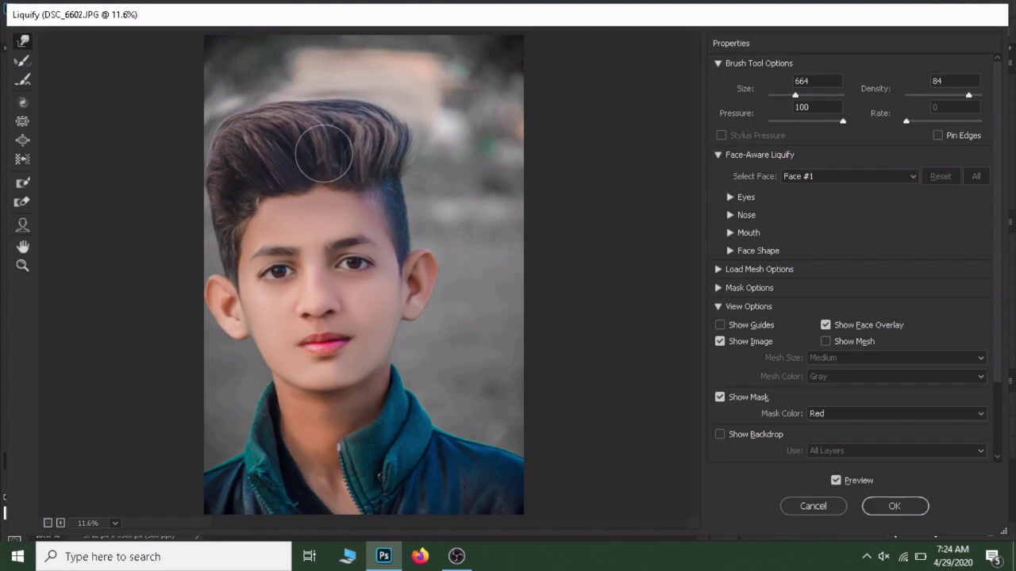
mouse_move(324, 153)
left_mouse_down()
mouse_move(348, 140)
mouse_move(338, 138)
left_mouse_up()
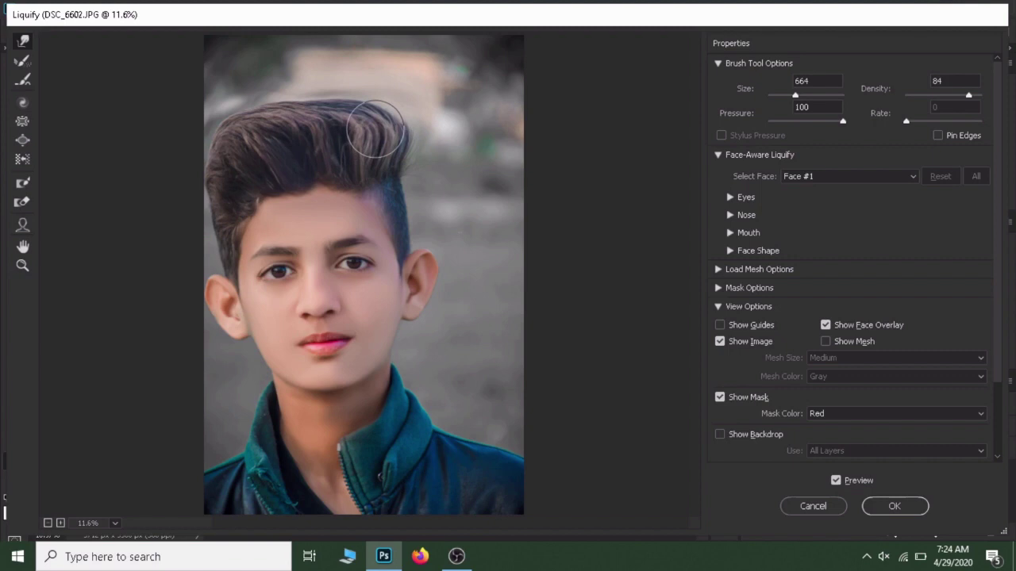
left_click(883, 501)
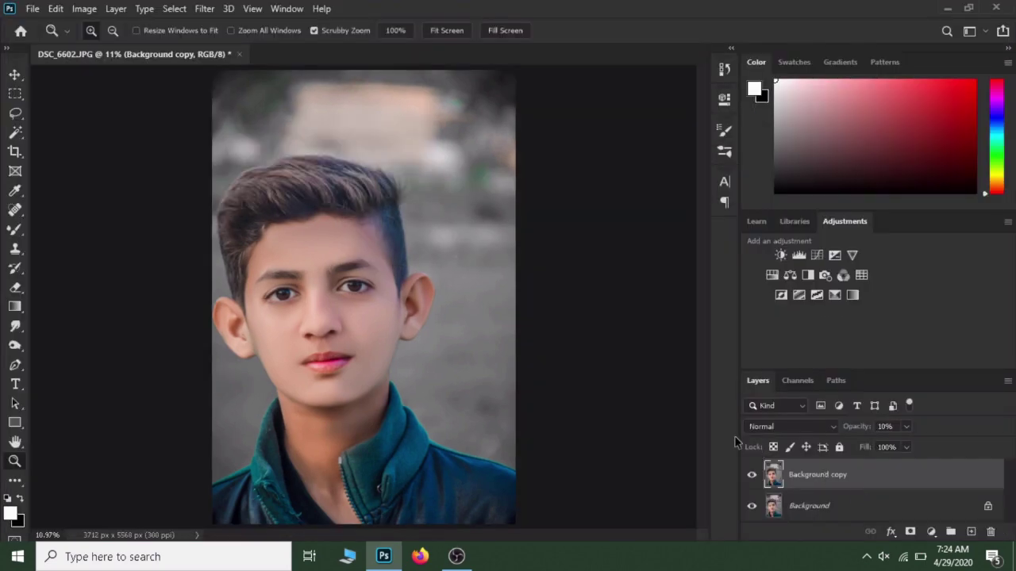
Set the layer to 100% opacity, duplicate it as Background copy 2, and zoom to the eyebrow.
key("0")
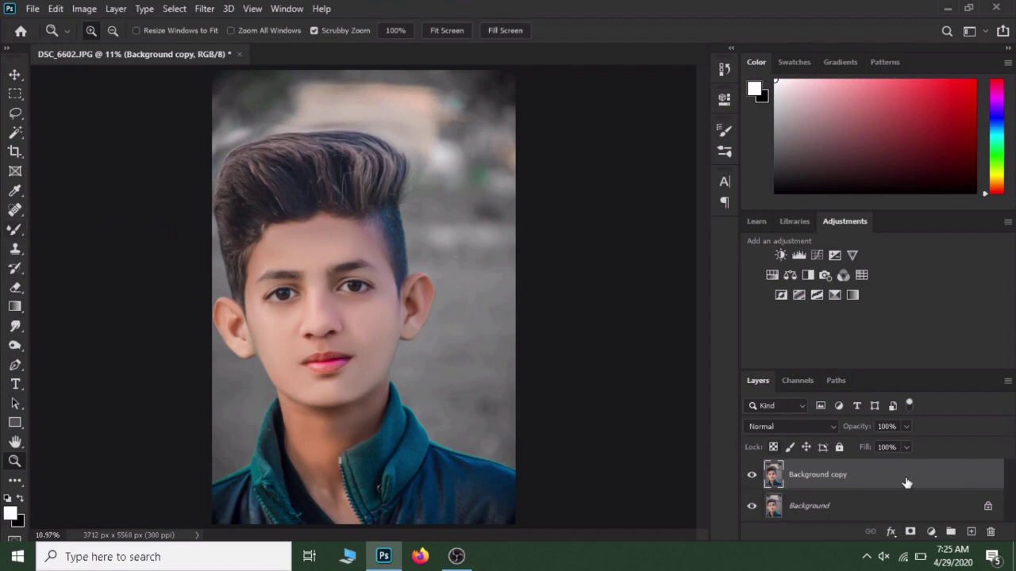
key("ctrl+j")
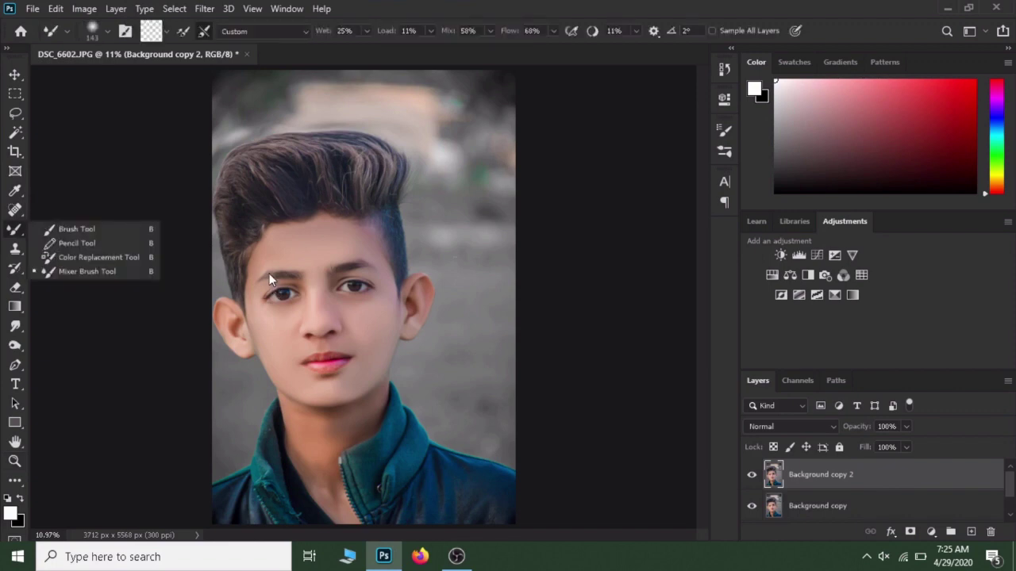
left_click_drag(268, 274, 276, 275)
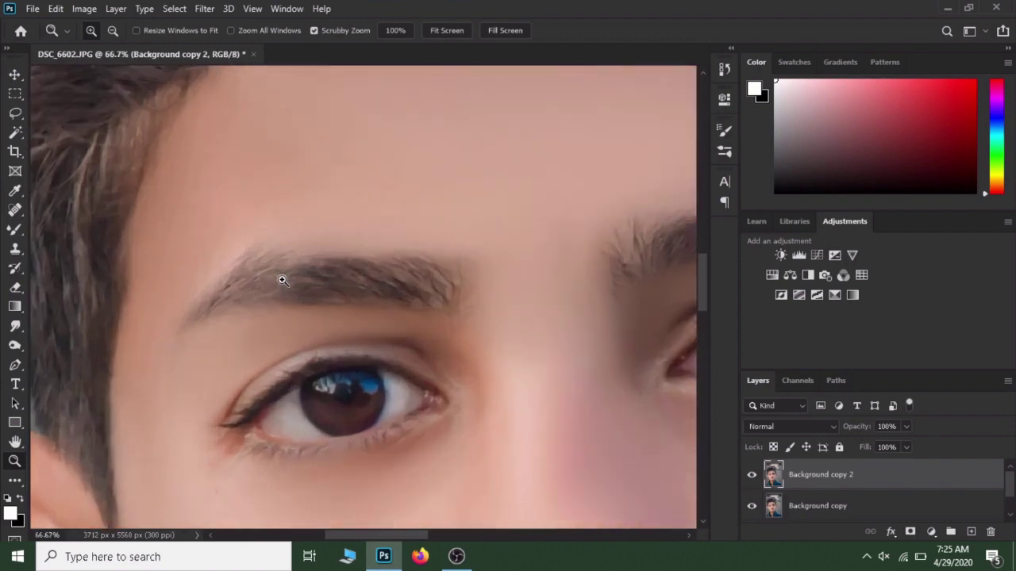
left_click_drag(275, 275, 283, 289)
left_click(283, 289)
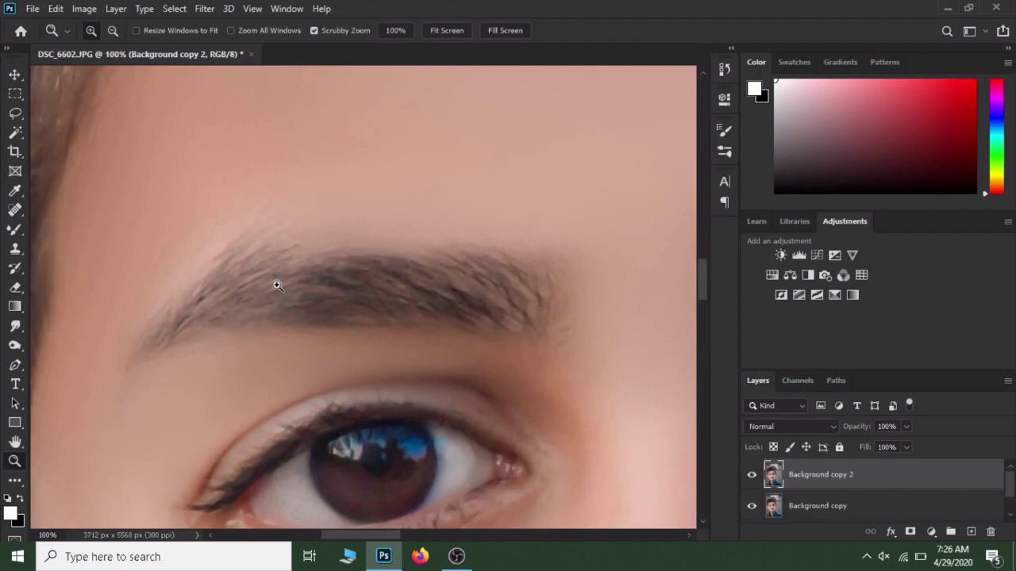
Set the Mixer Brush to 44 px and test-smudge the front of the eyebrow.
key("b")
right_click(283, 263)
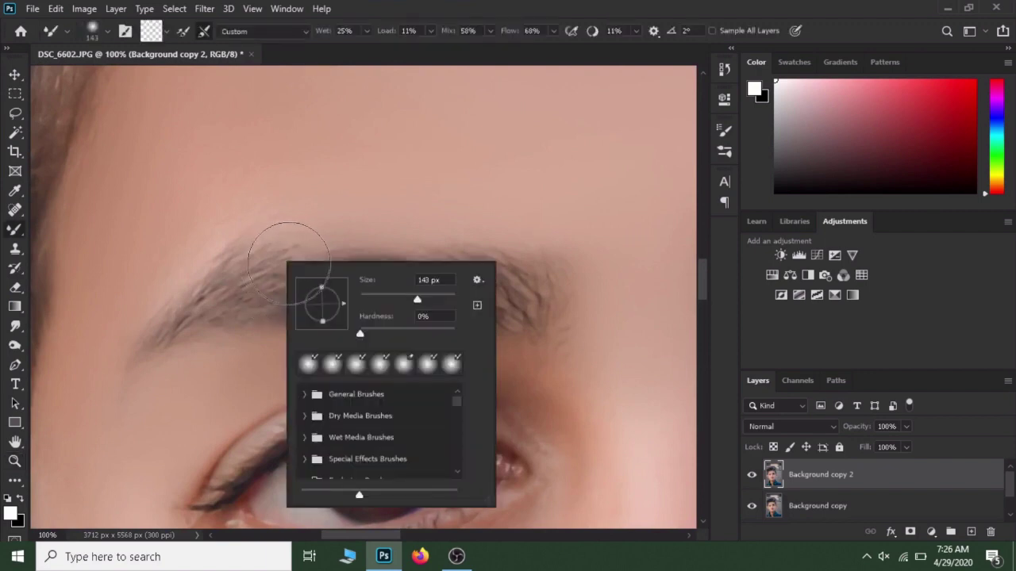
left_click(380, 294)
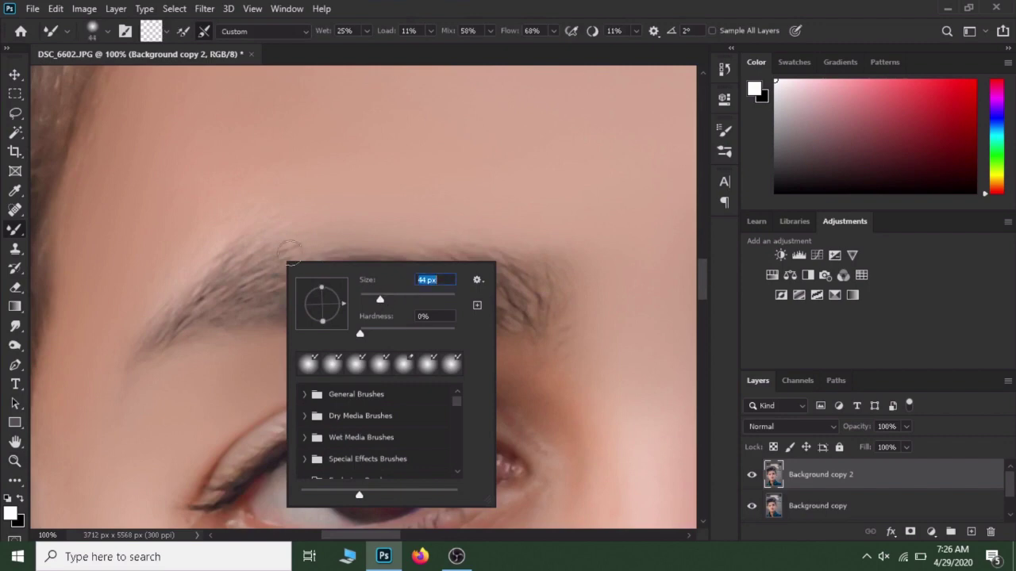
key("Return")
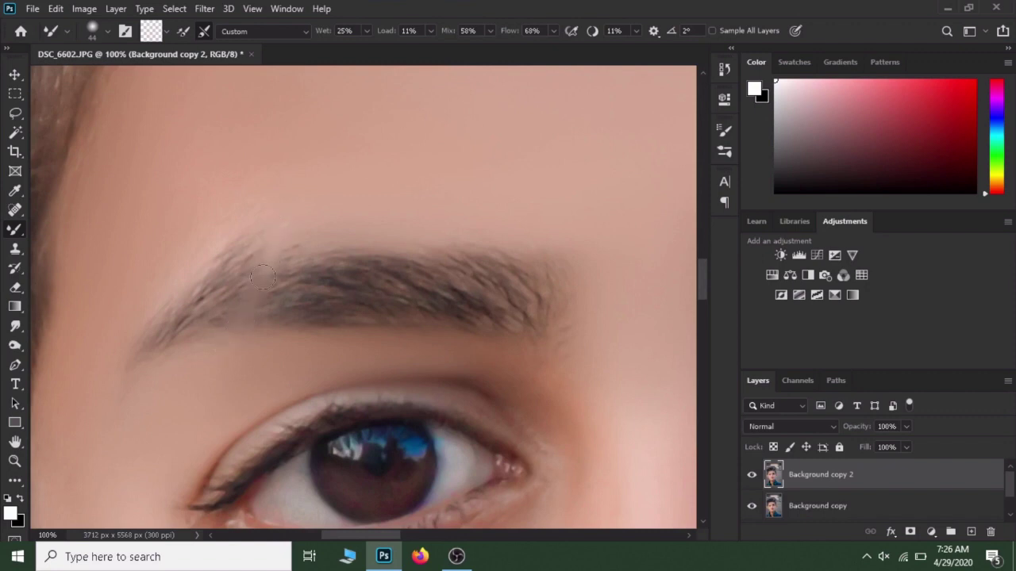
left_click_drag(275, 229, 268, 257)
Set the Mixer Brush to 100% Flow and 51% Wet, then stroke through the eyebrow.
left_click(553, 31)
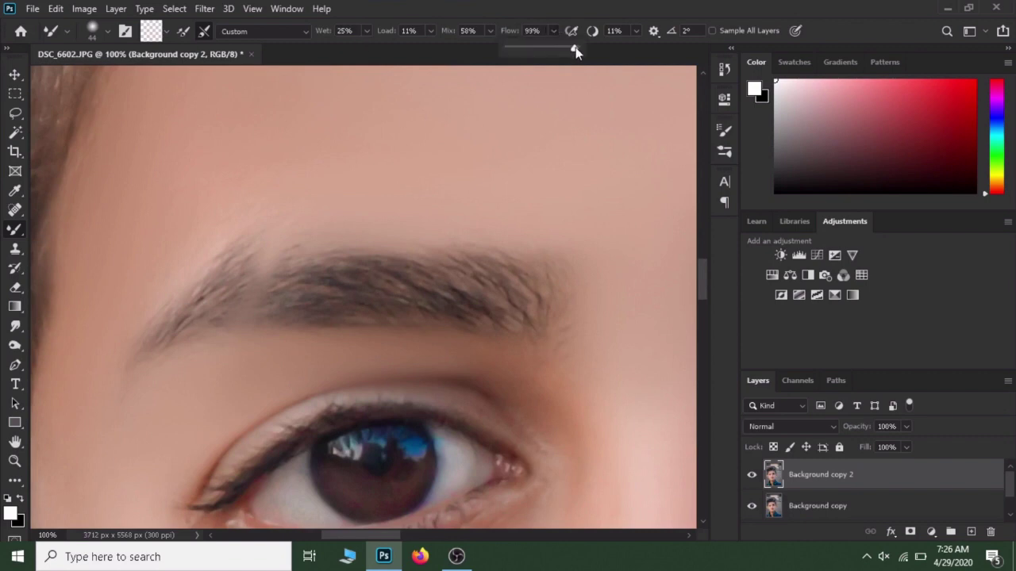
left_click_drag(576, 50, 580, 50)
left_click(365, 32)
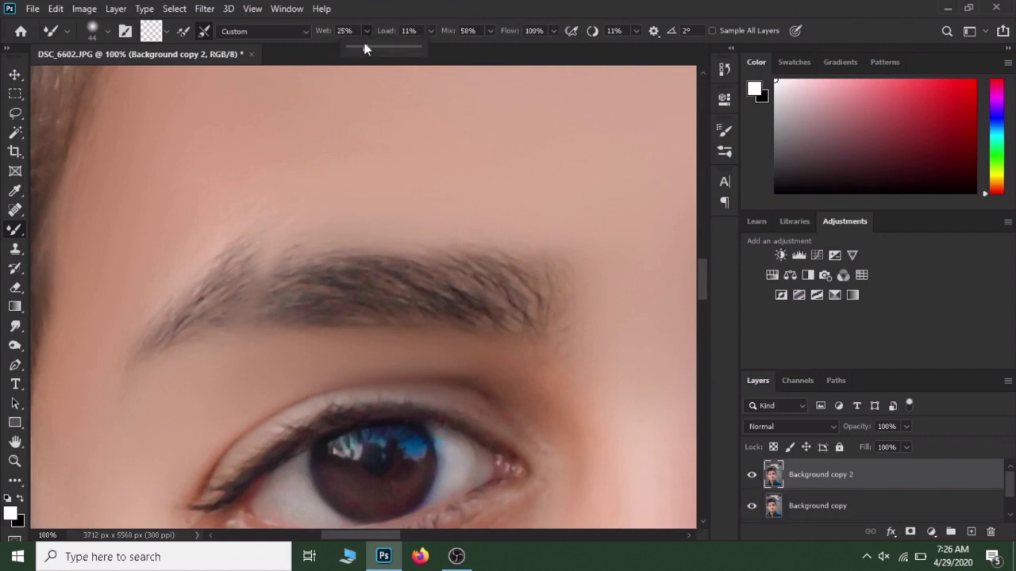
left_click_drag(375, 51, 384, 49)
left_click(267, 238)
left_click_drag(262, 257, 245, 308)
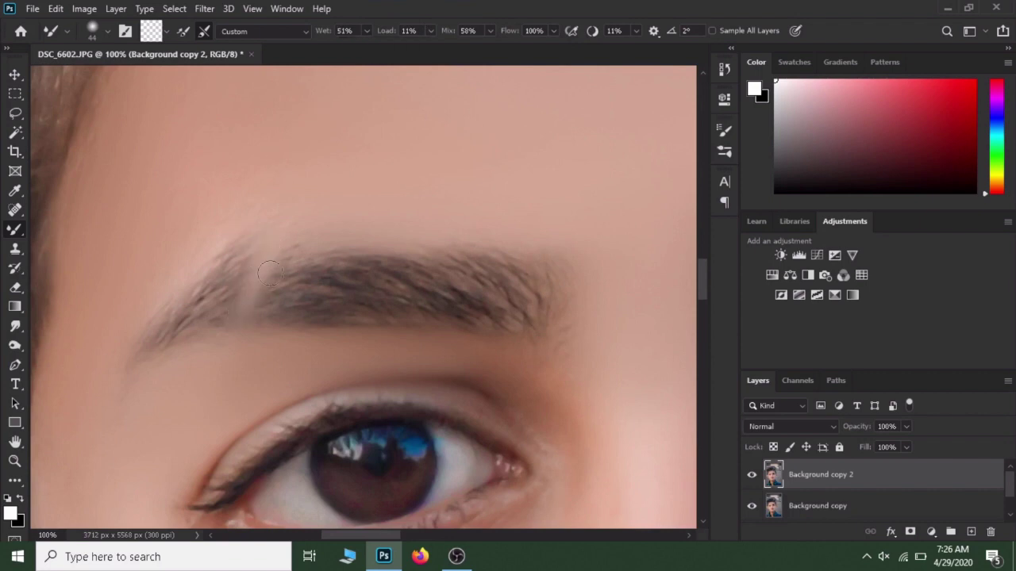
Smudge repeated diagonal Mixer Brush strokes through the left eyebrow to form a pale, skin-toned slit.
mouse_move(252, 274)
left_mouse_down()
mouse_move(232, 318)
mouse_move(249, 299)
left_mouse_up()
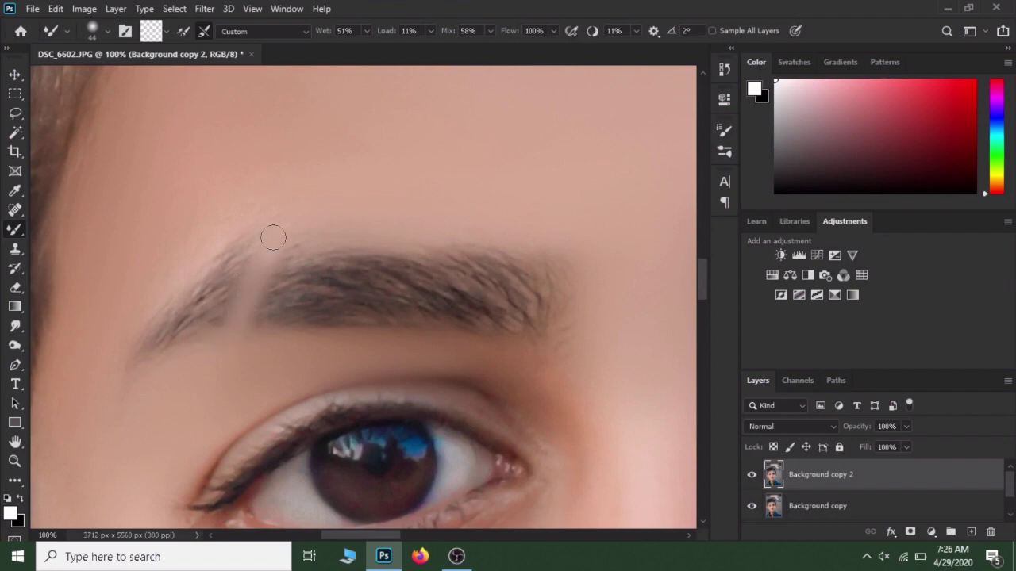
left_click_drag(260, 258, 240, 313)
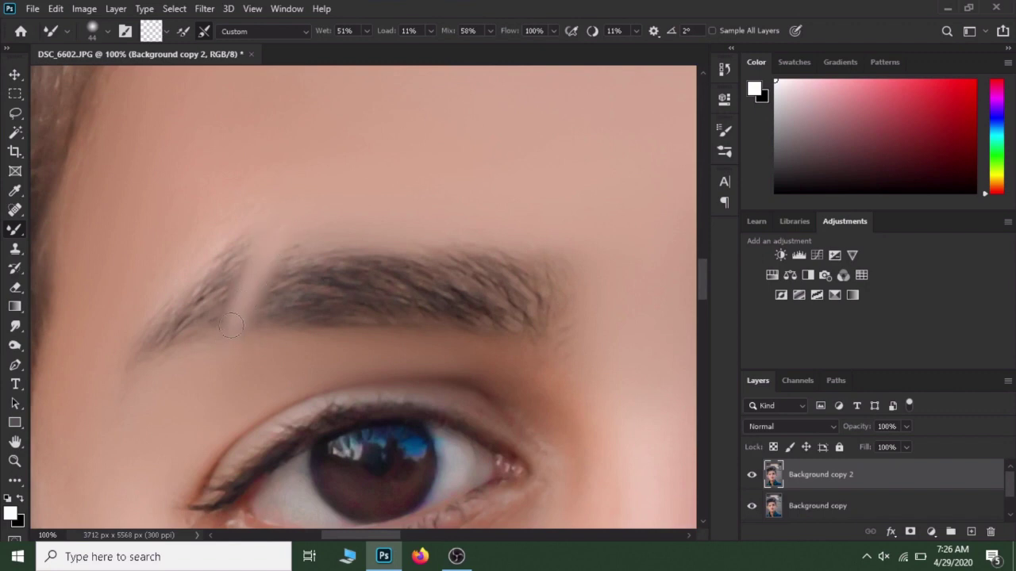
mouse_move(209, 265)
left_mouse_down()
mouse_move(301, 327)
mouse_move(262, 299)
left_mouse_up()
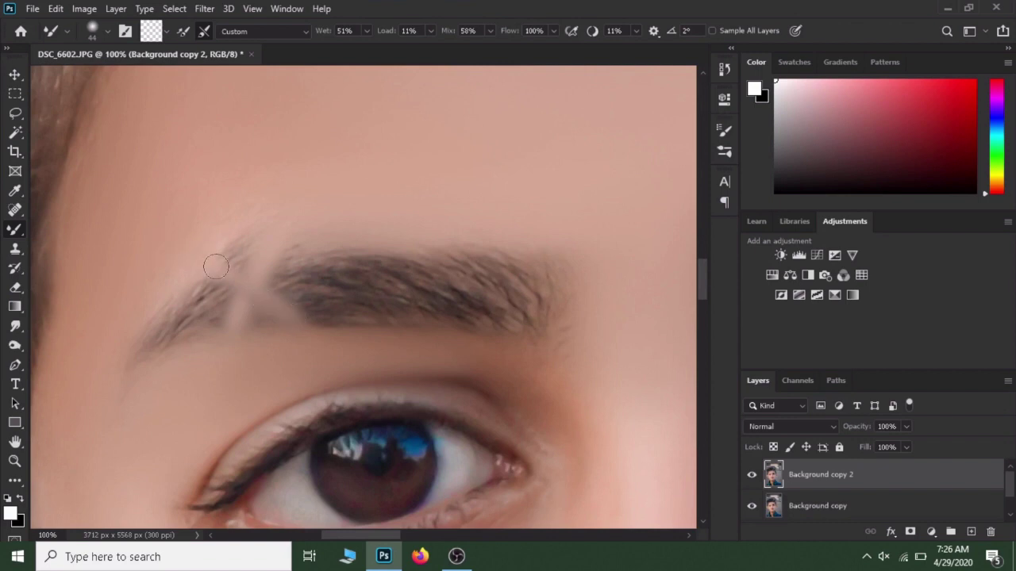
mouse_move(247, 282)
left_mouse_down()
mouse_move(227, 279)
mouse_move(272, 301)
left_mouse_up()
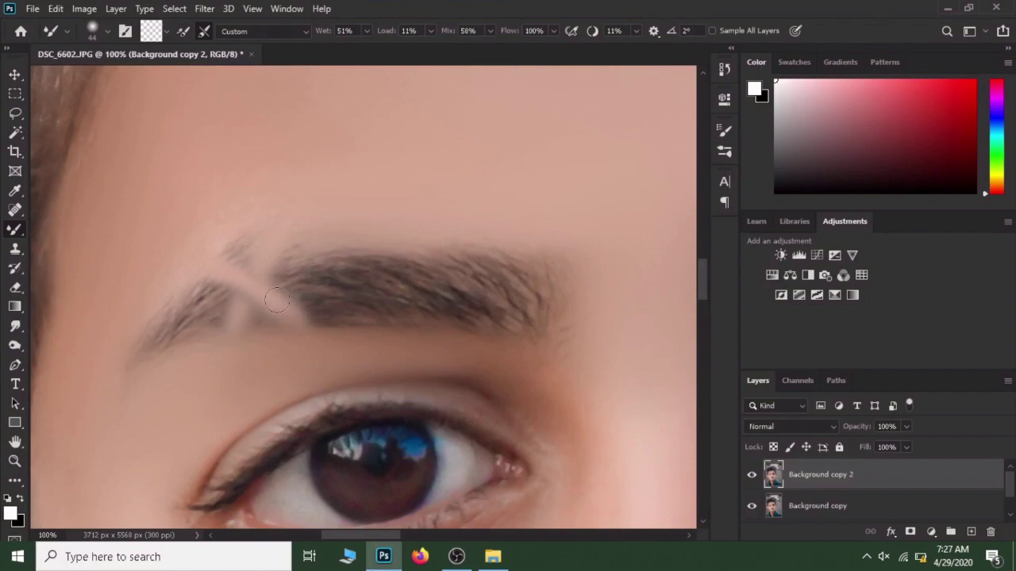
mouse_move(277, 300)
left_mouse_down()
mouse_move(311, 323)
mouse_move(267, 296)
left_mouse_up()
left_click_drag(285, 313, 331, 347)
left_click_drag(288, 319, 215, 257)
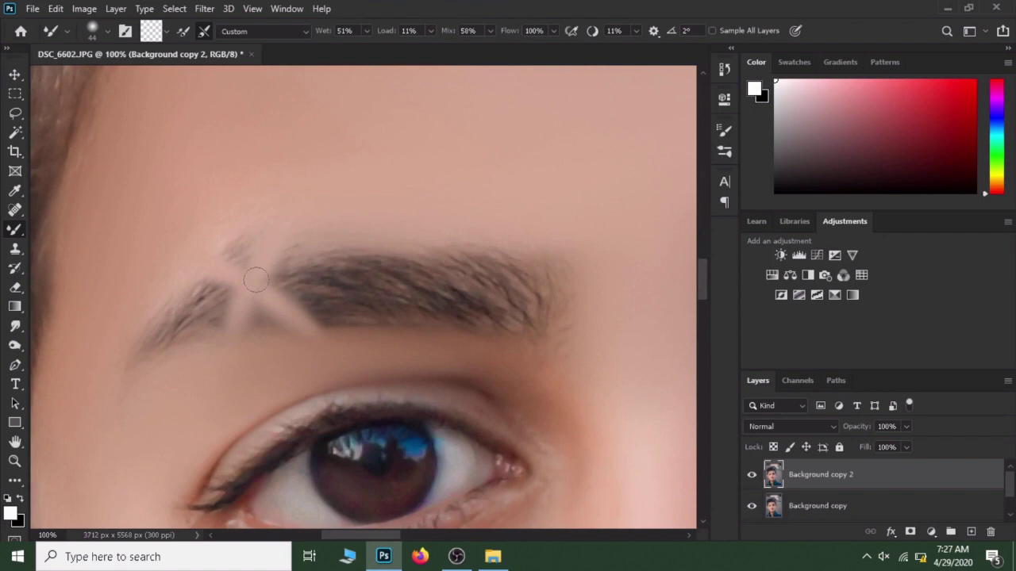
left_click_drag(257, 268, 243, 270)
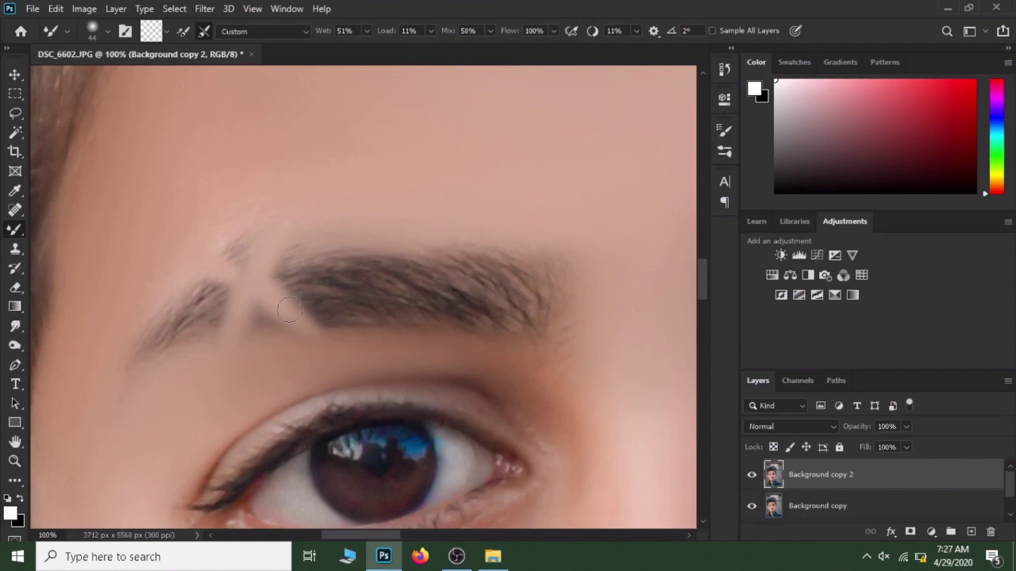
left_click_drag(313, 339, 262, 264)
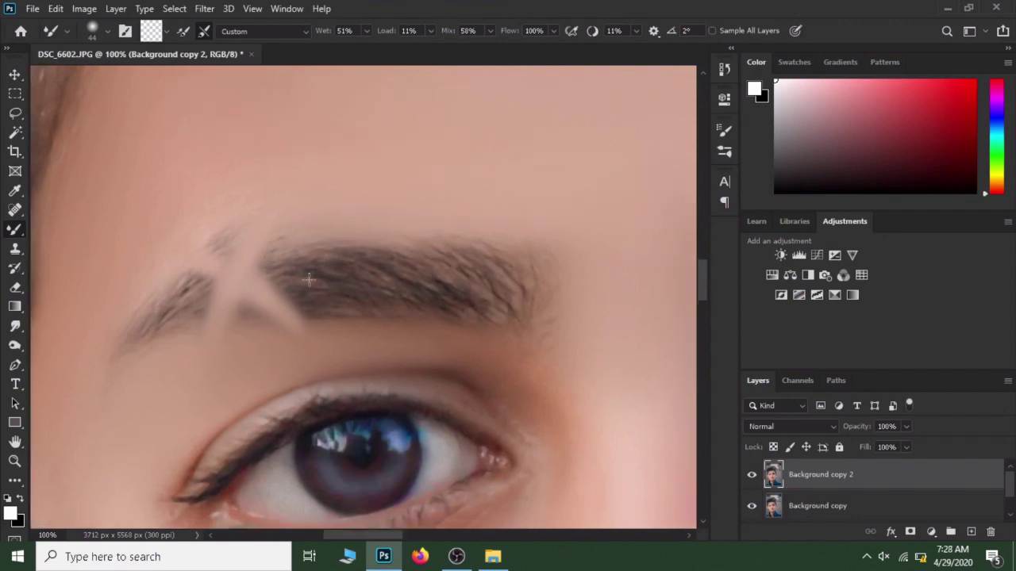
Zoom out from the eyebrow to view the whole face.
key("z")
left_click_drag(384, 320, 366, 313)
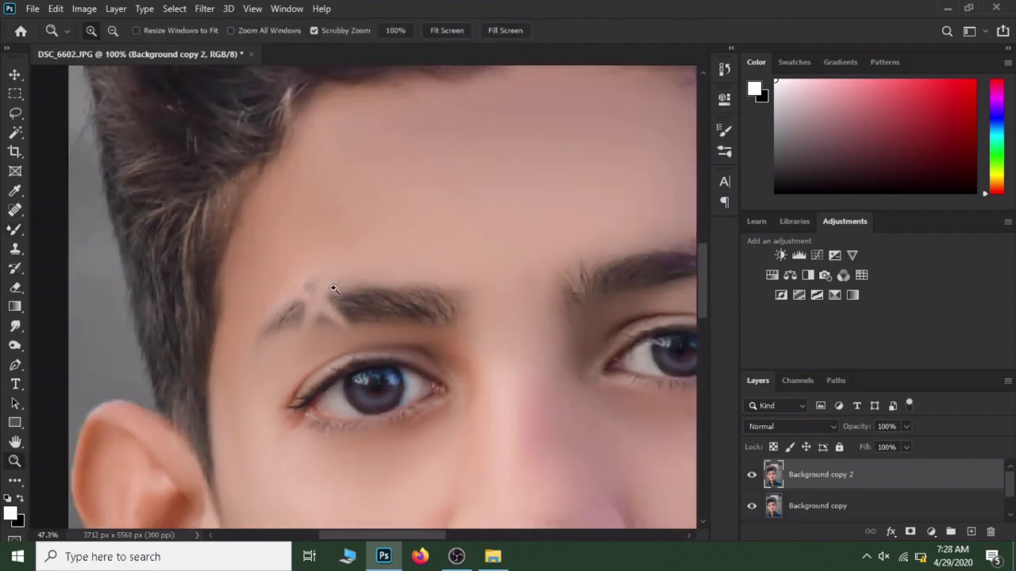
left_click_drag(444, 361, 395, 334)
scroll(433, 380, "down", 3)
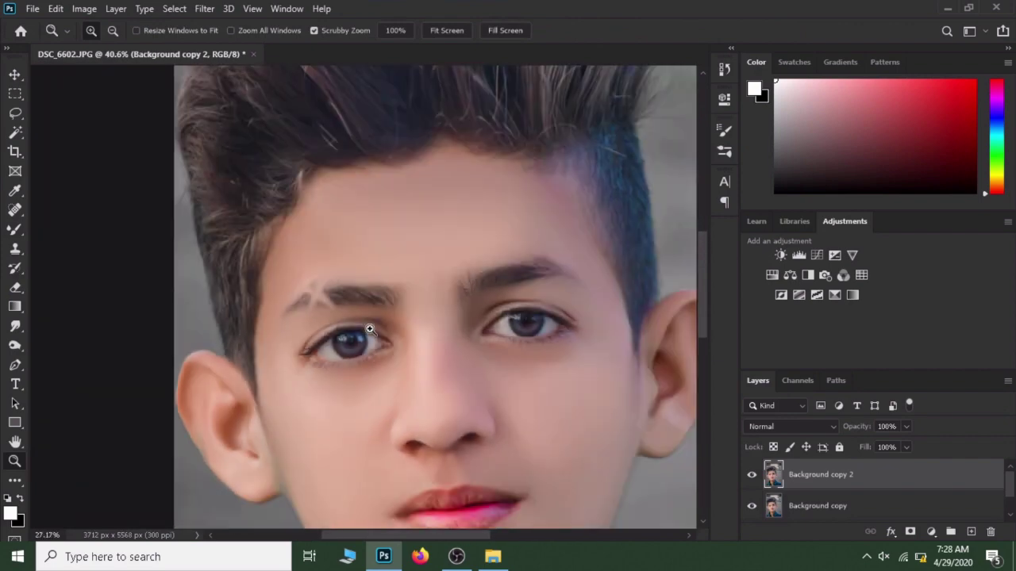
scroll(461, 392, "down", 2)
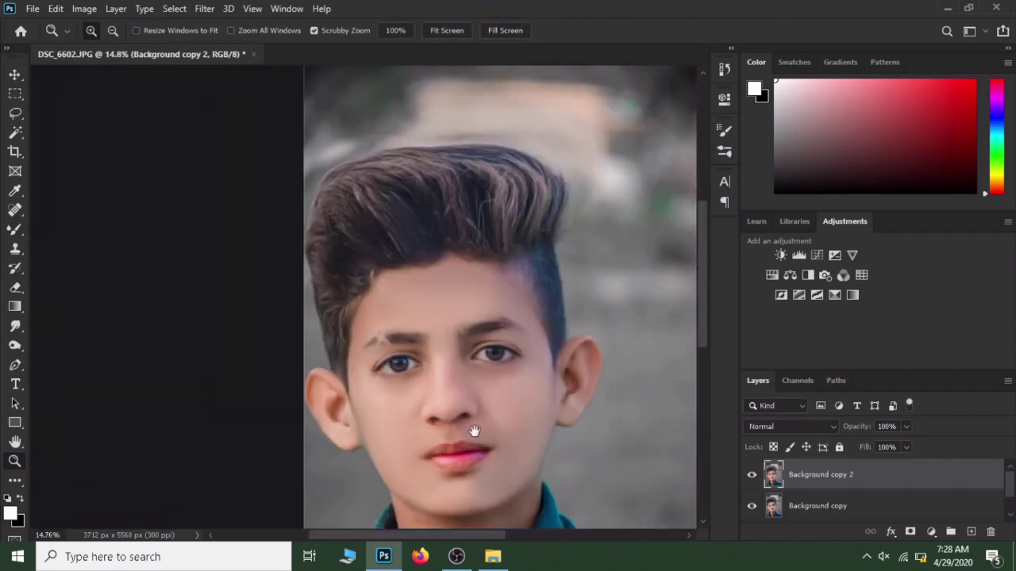
scroll(474, 431, "down", 2)
scroll(443, 358, "down", 2)
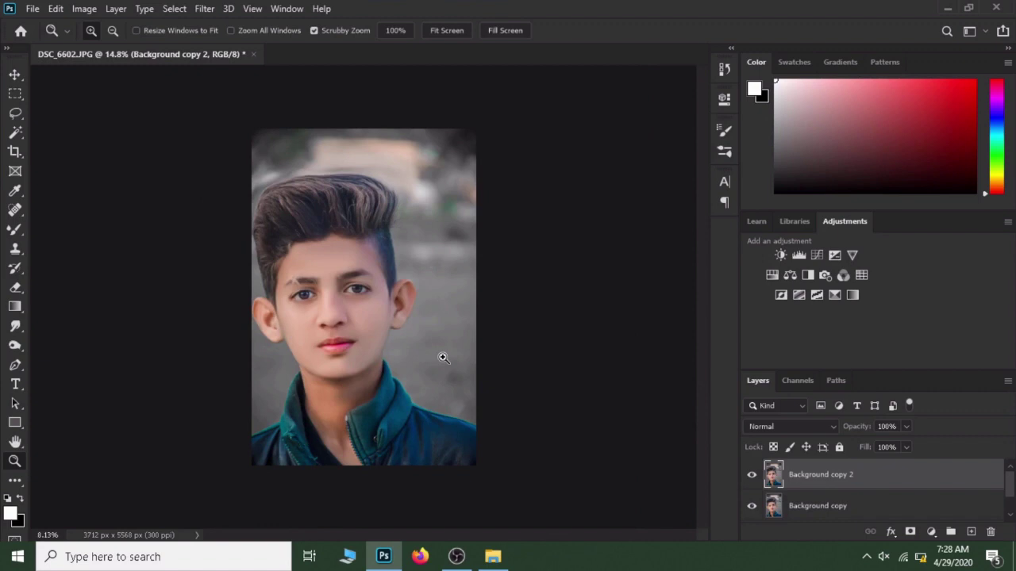
Fit the portrait on screen and flatten the layers into a single Background layer.
right_click(443, 358)
left_click(469, 367)
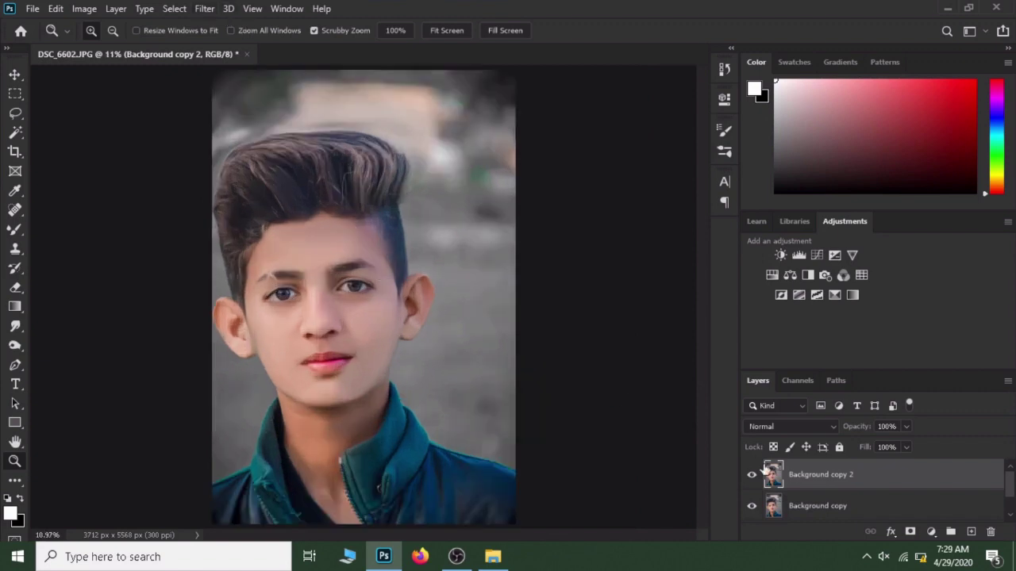
right_click(836, 469)
left_click(704, 452)
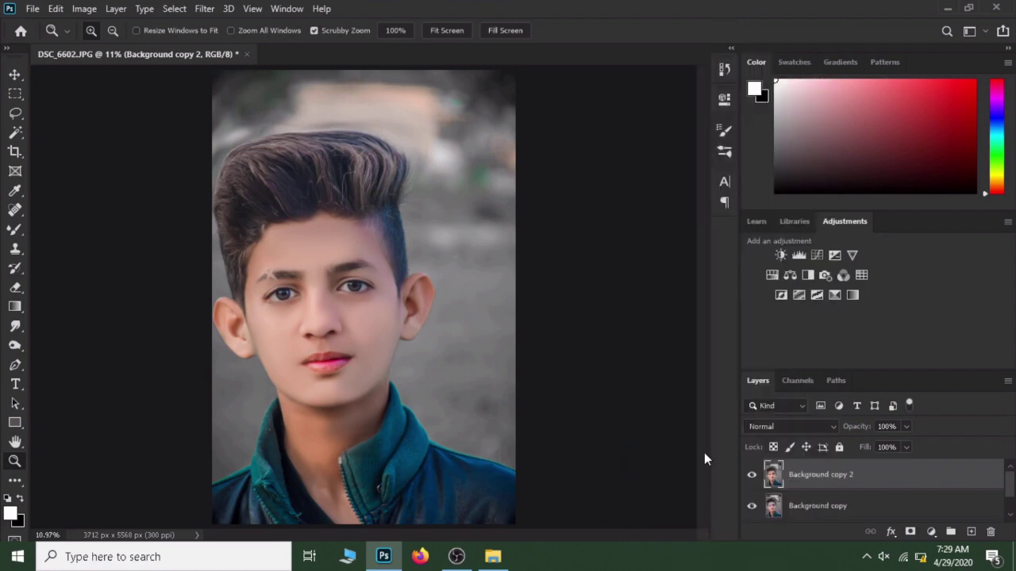